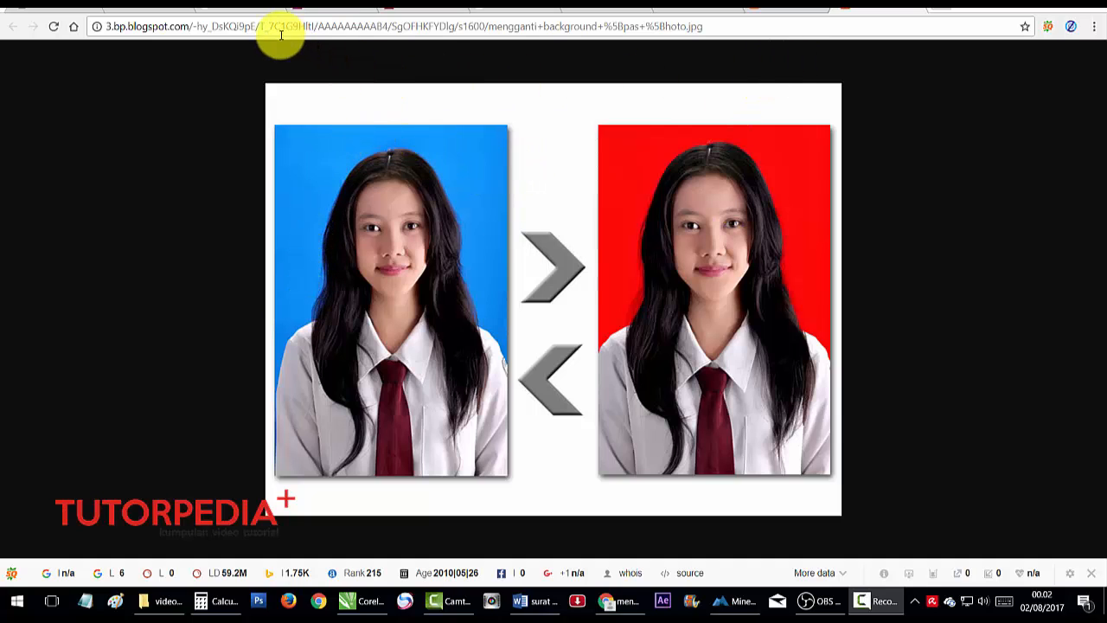
Step: Save the red-background portrait from the browser into the Pictures folder as the JPEG image merah.jpg
{"action": "left_click", "coordinate": [767, 10]}
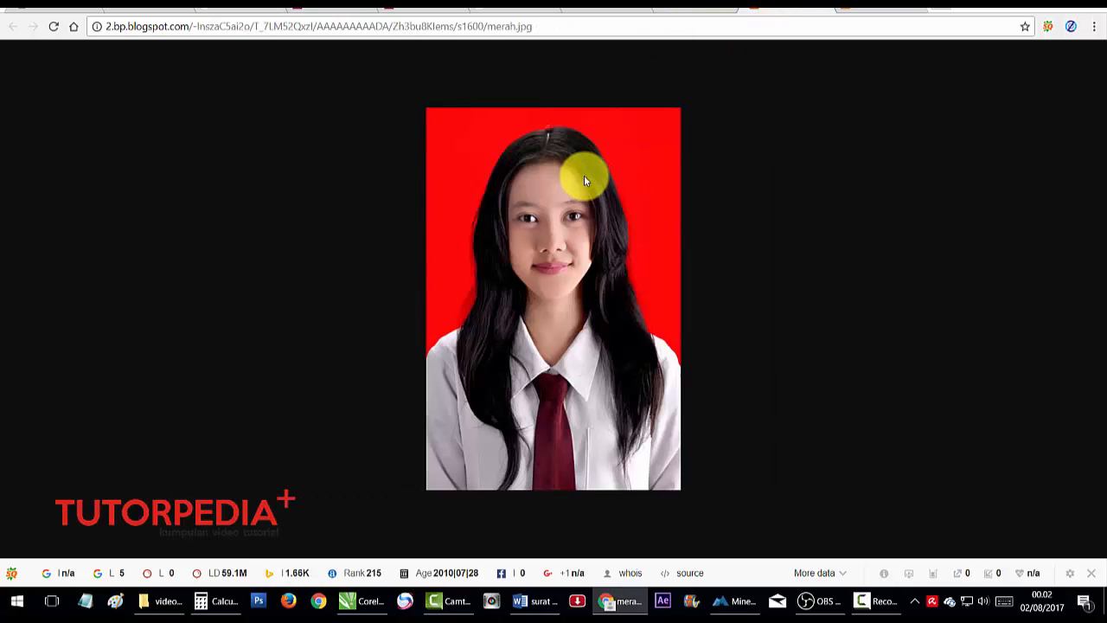
{"action": "right_click", "coordinate": [576, 237]}
{"action": "left_click", "coordinate": [619, 264]}
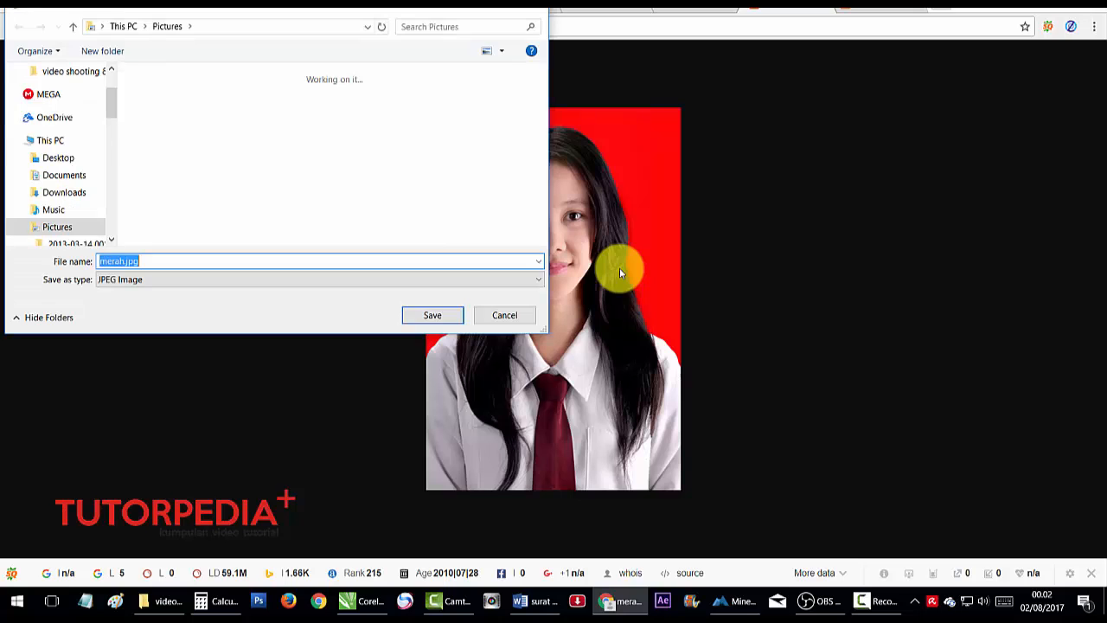
{"action": "left_click", "coordinate": [425, 315]}
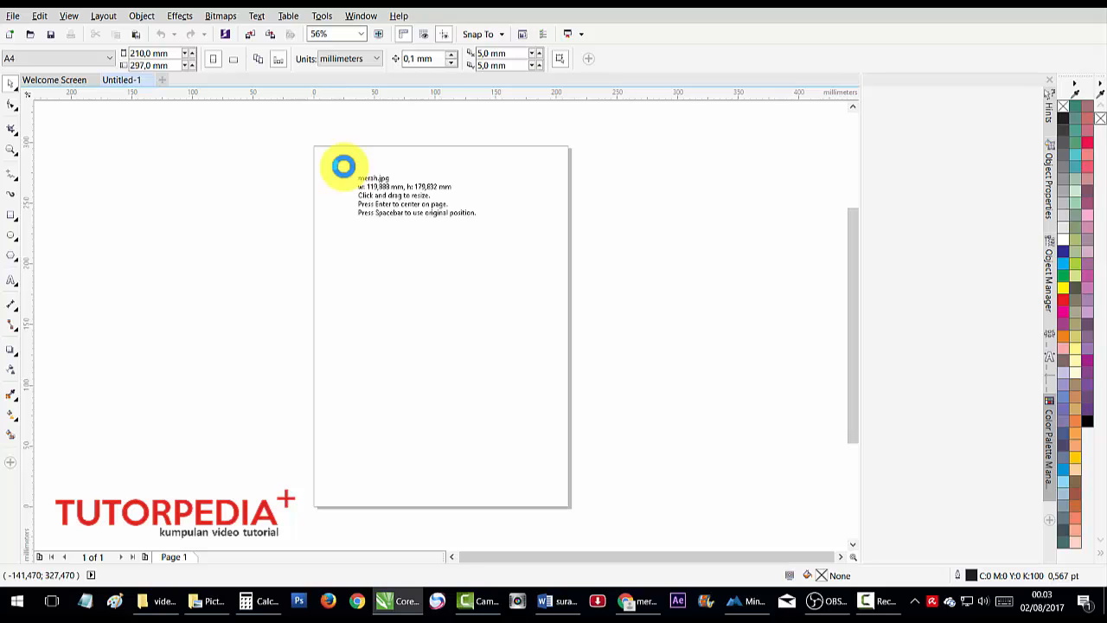
Step: In CorelDRAW, place the imported merah.jpg at its original size near the A4 page's upper-left corner and select it
{"action": "left_click", "coordinate": [329, 161]}
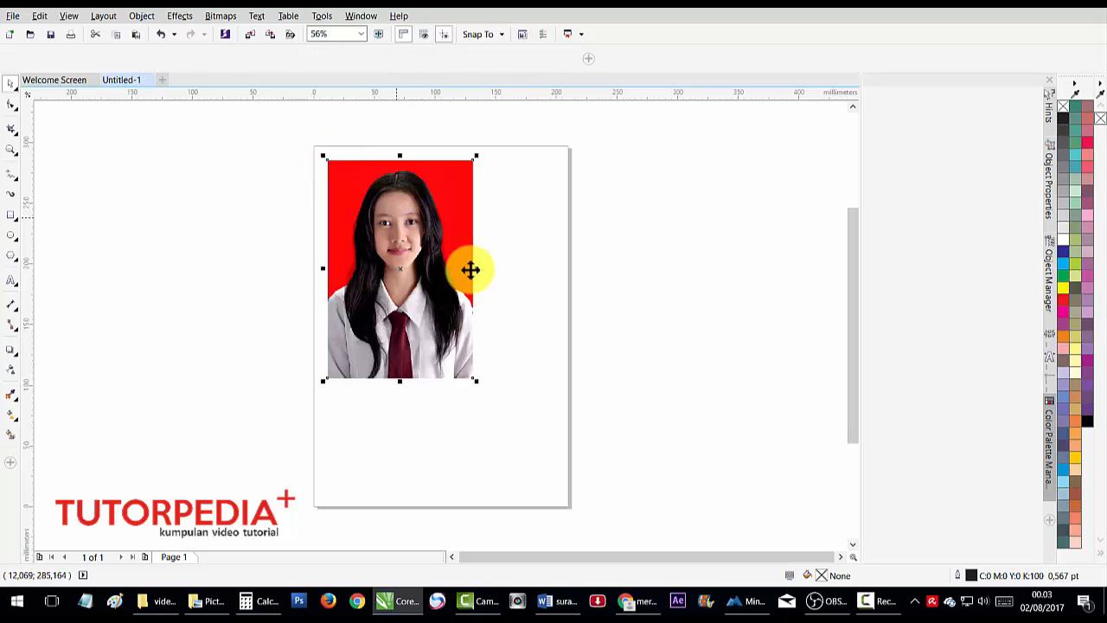
{"action": "left_click", "coordinate": [517, 270]}
{"action": "left_click", "coordinate": [439, 226]}
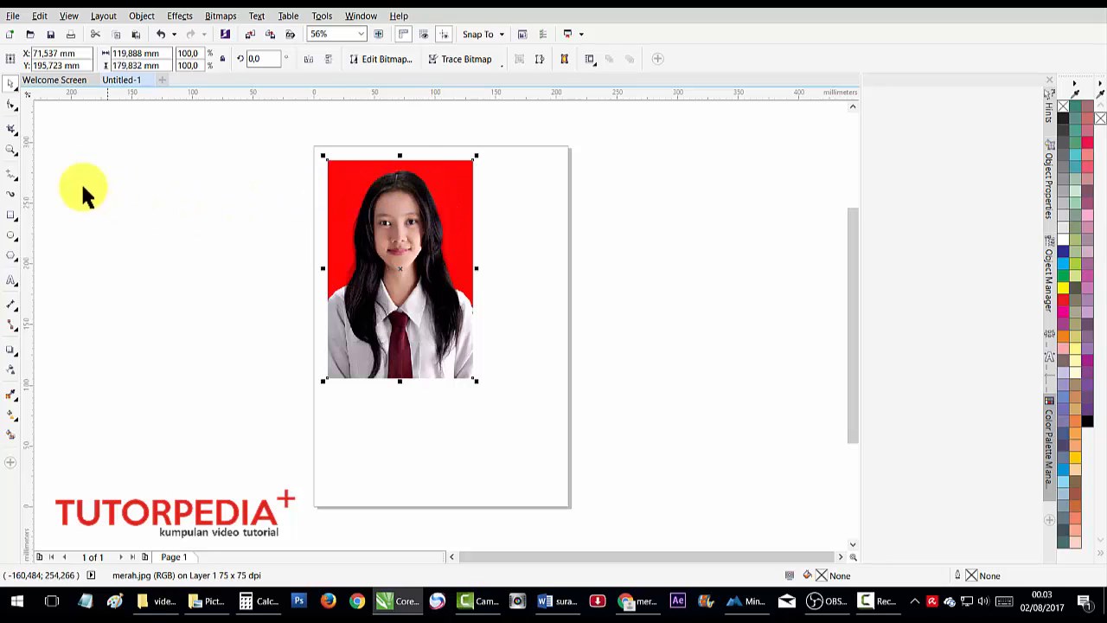
{"action": "left_click", "coordinate": [16, 169]}
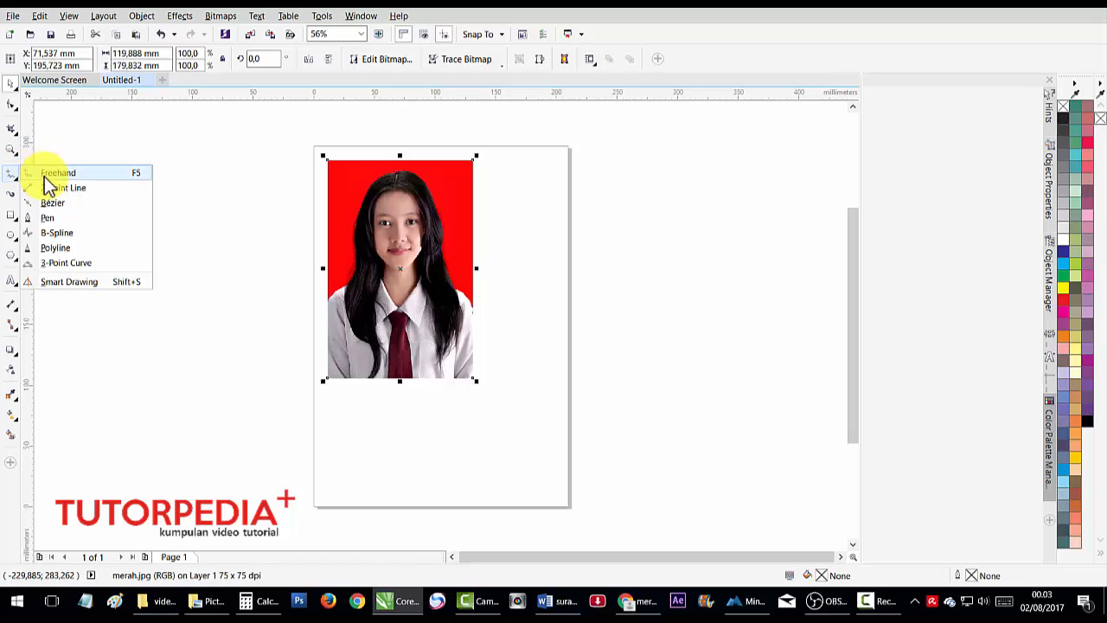
{"action": "left_click", "coordinate": [64, 217]}
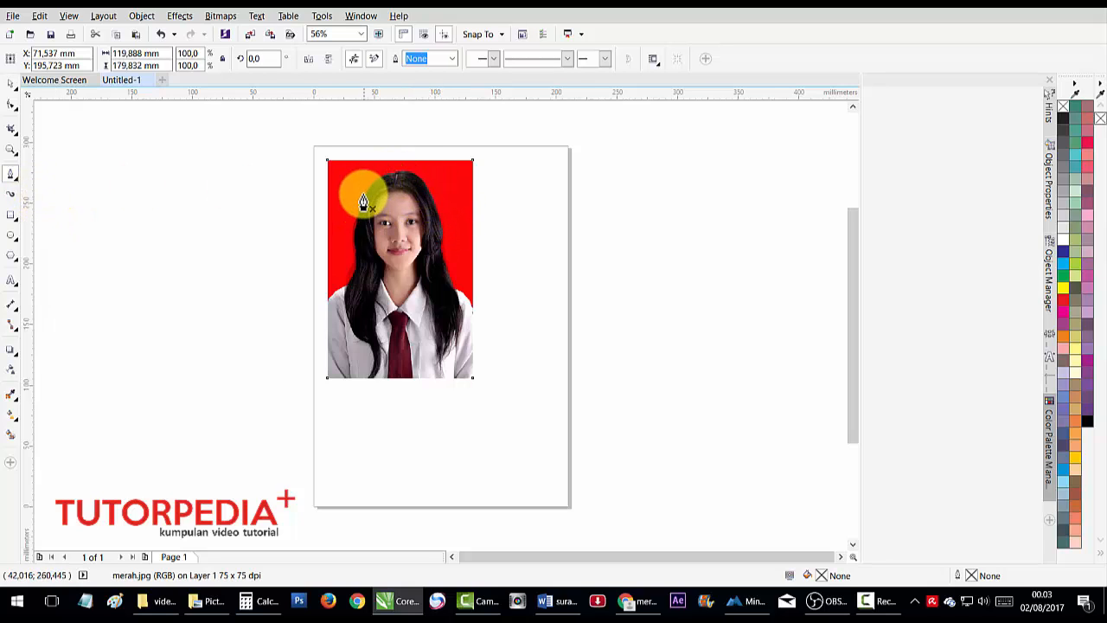
{"action": "left_click", "coordinate": [10, 84]}
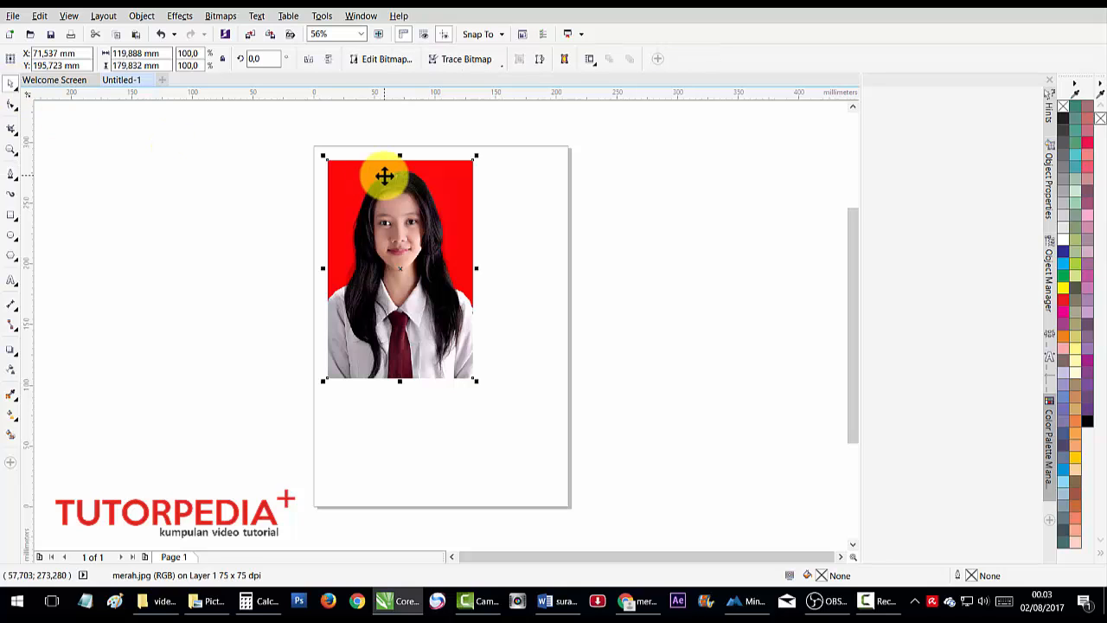
Step: Open the placed portrait bitmap for editing in Corel PHOTO-PAINT and maximize its window
{"action": "right_click", "coordinate": [384, 175]}
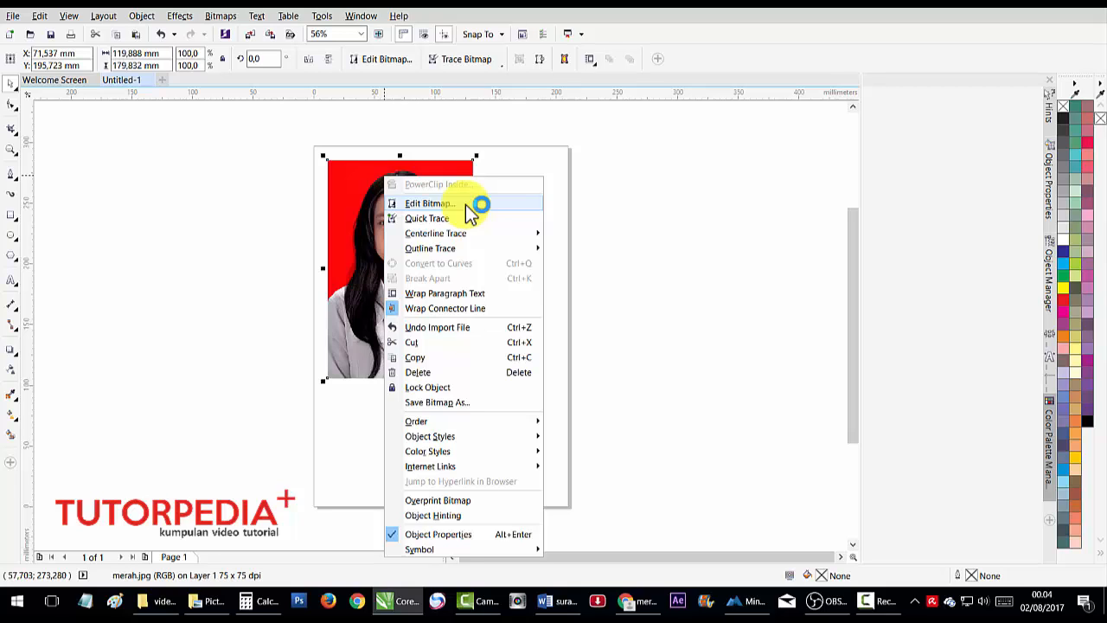
{"action": "left_click", "coordinate": [465, 204]}
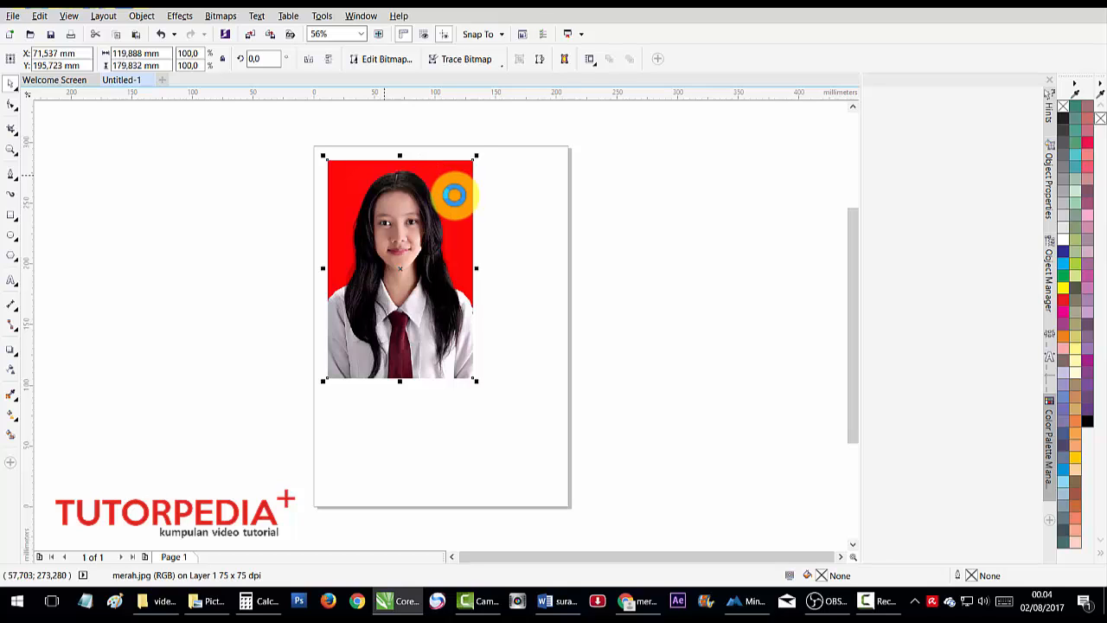
{"action": "double_click", "coordinate": [453, 195]}
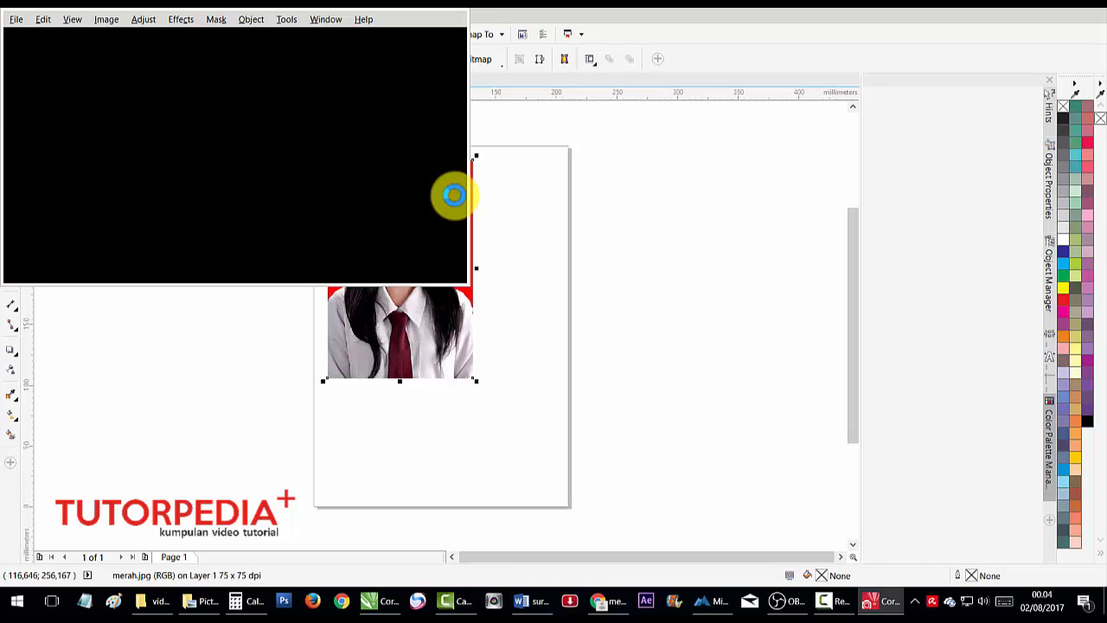
{"action": "left_click", "coordinate": [439, 7]}
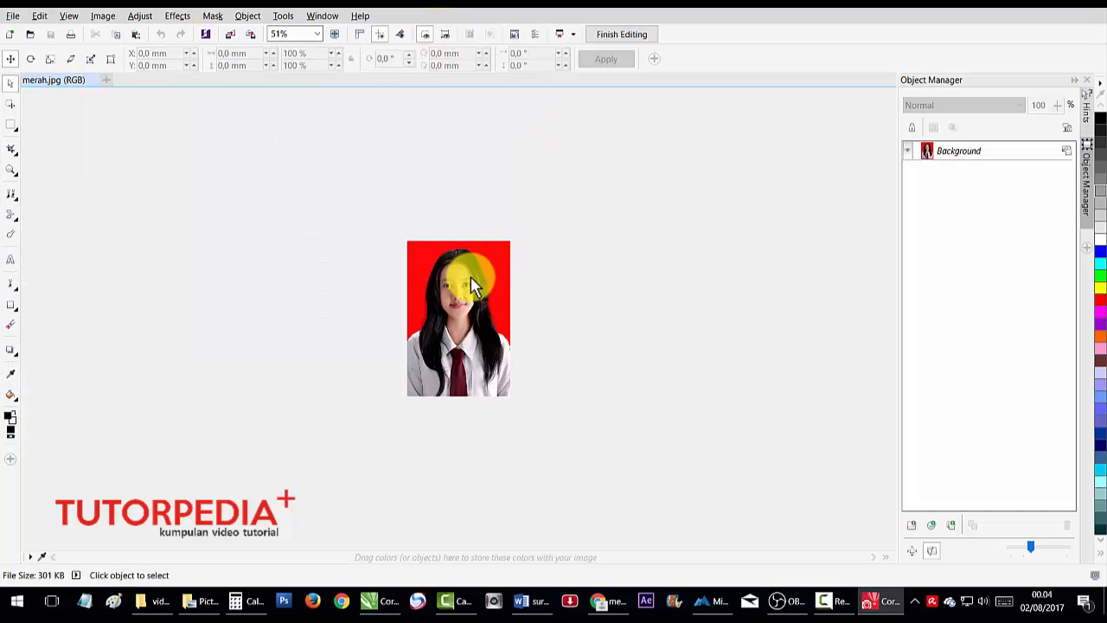
Step: Mask the red background around the girl using the Magic Wand Mask with a tolerance of 5
{"action": "scroll", "coordinate": [524, 324], "scroll_direction": "up", "scroll_amount": 2}
{"action": "scroll", "coordinate": [525, 323], "scroll_direction": "down", "scroll_amount": 1}
{"action": "left_click", "coordinate": [16, 130]}
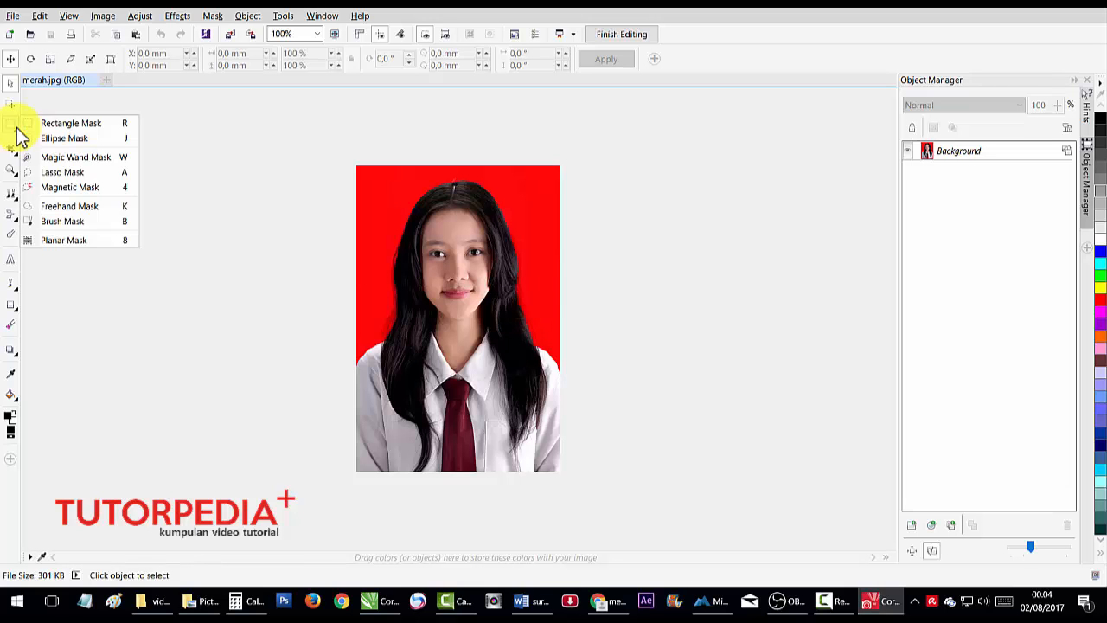
{"action": "left_click", "coordinate": [66, 158]}
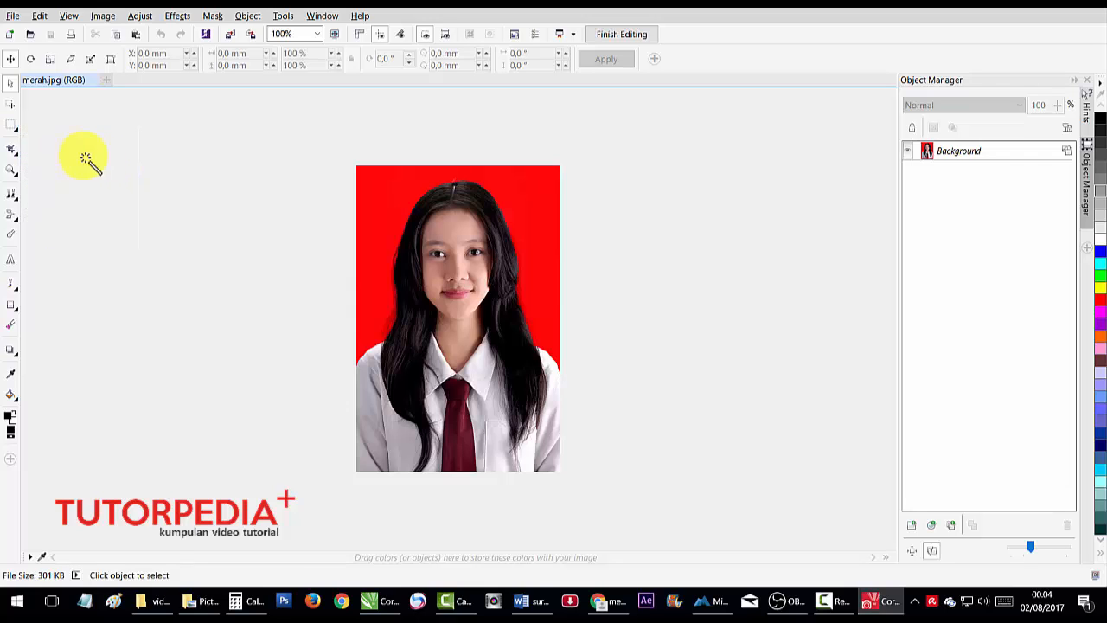
{"action": "left_click", "coordinate": [15, 130]}
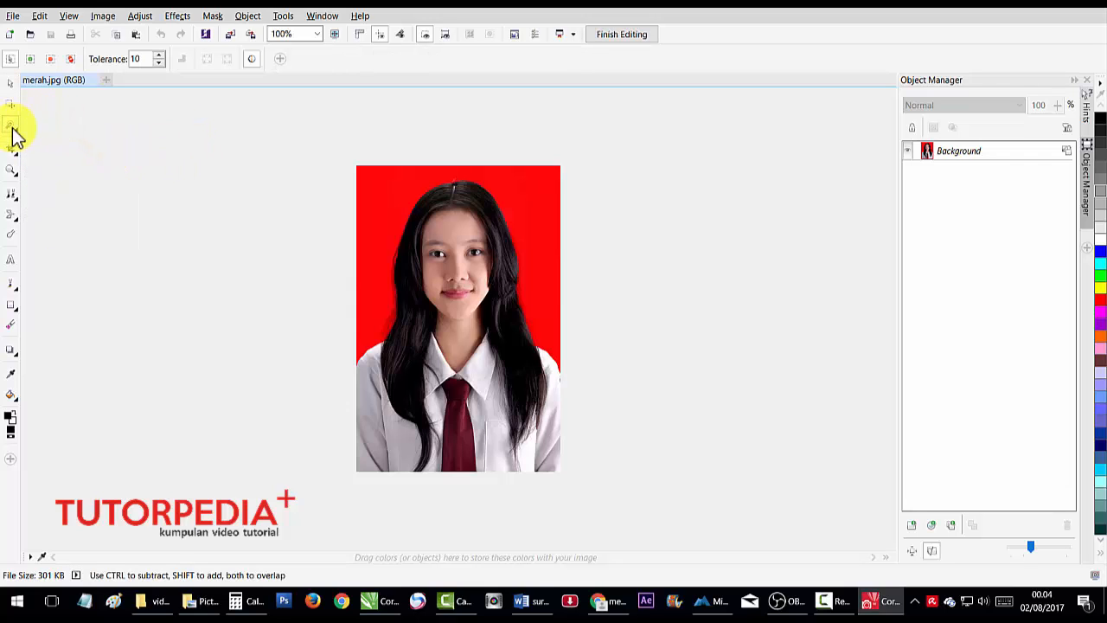
{"action": "left_click", "coordinate": [66, 157]}
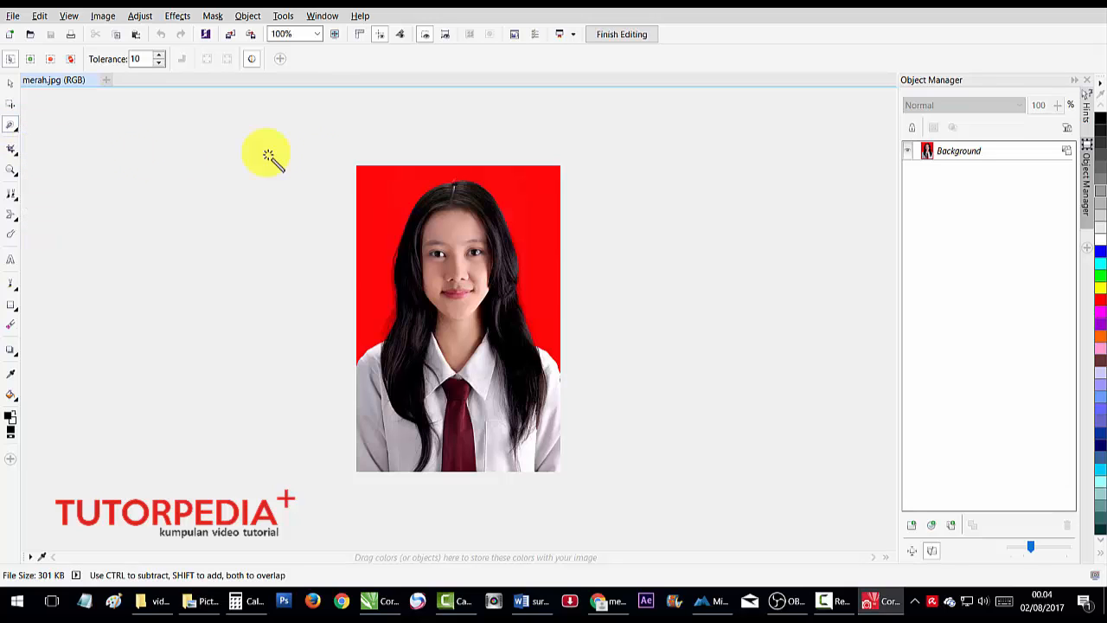
{"action": "double_click", "coordinate": [148, 59]}
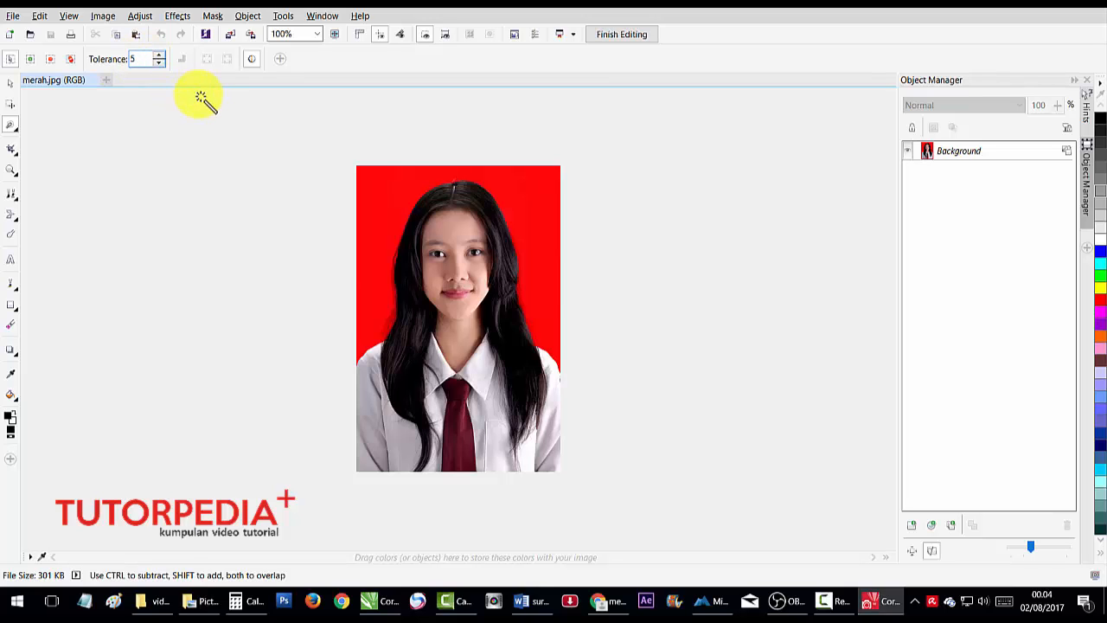
{"action": "left_click", "coordinate": [403, 178]}
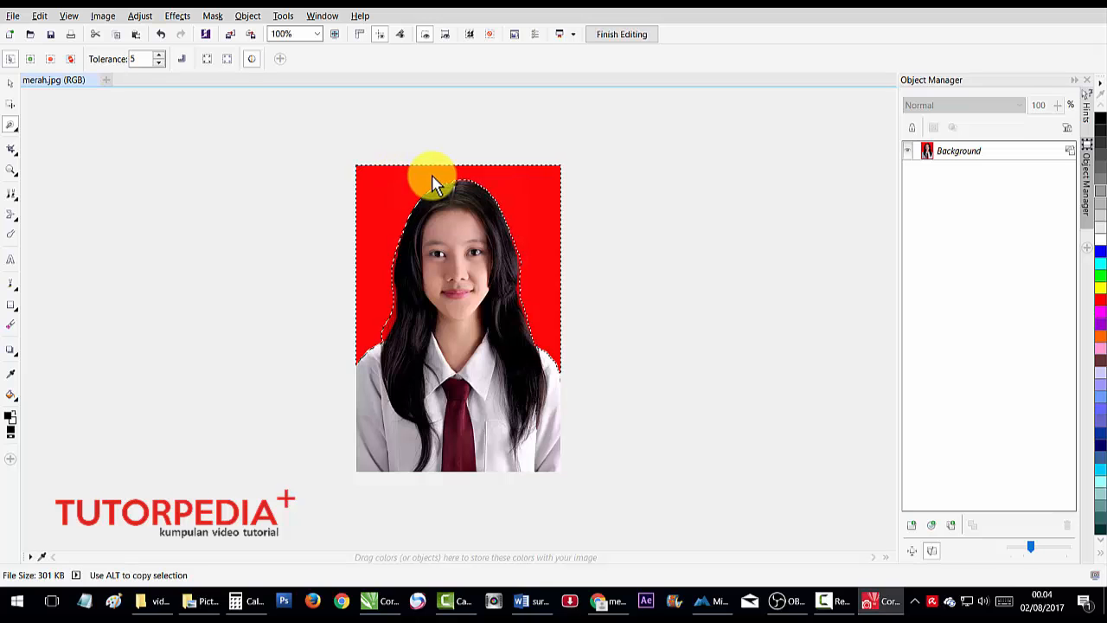
Step: Set the Magic Wand tolerance to 10 and add the remaining red areas along the hair in additive mode
{"action": "scroll", "coordinate": [394, 320], "scroll_direction": "up", "scroll_amount": 1}
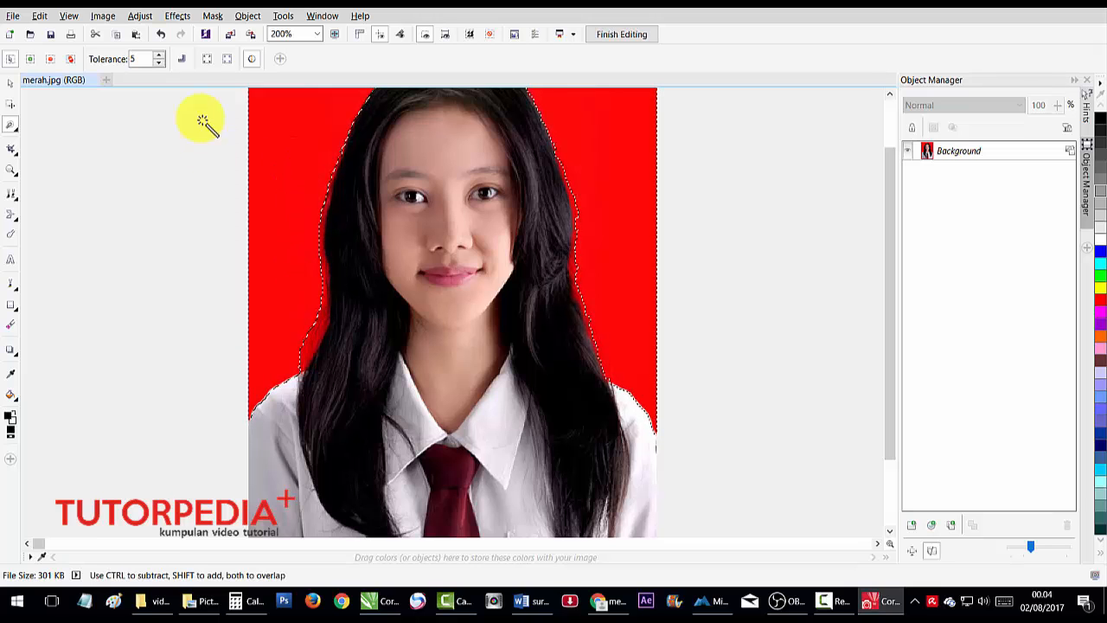
{"action": "double_click", "coordinate": [133, 58]}
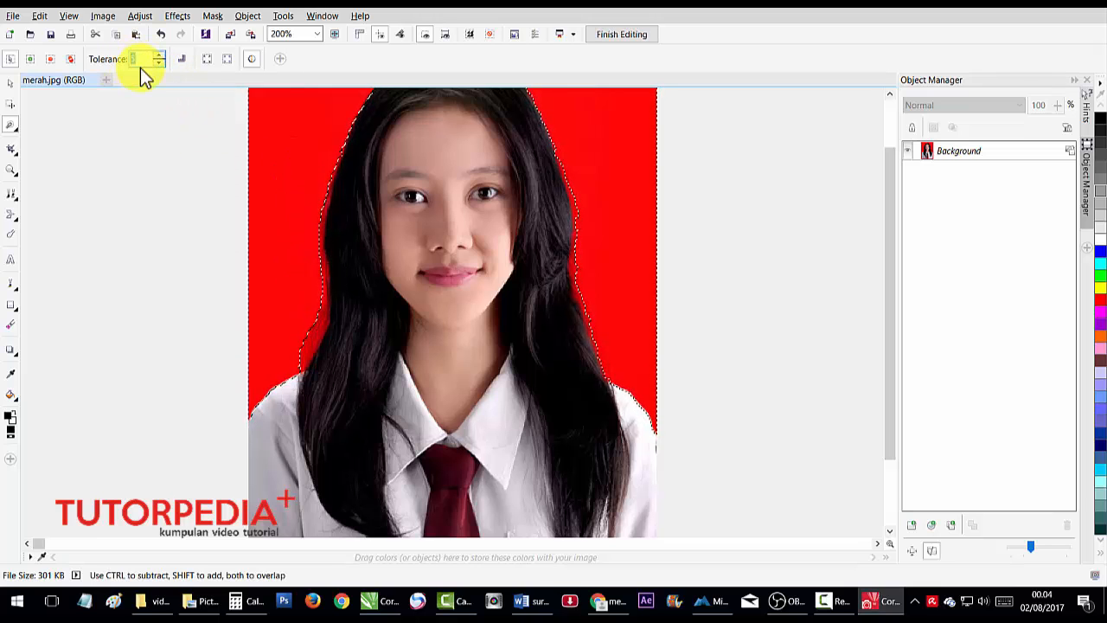
{"action": "type", "text": "10"}
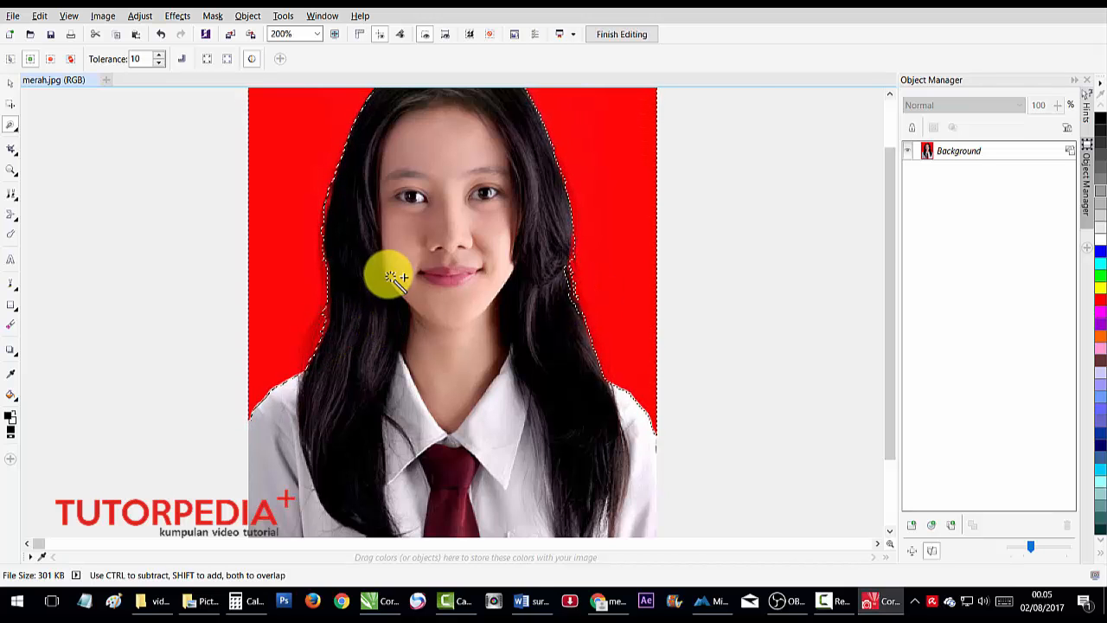
{"action": "scroll", "coordinate": [391, 275], "scroll_direction": "up", "scroll_amount": 2}
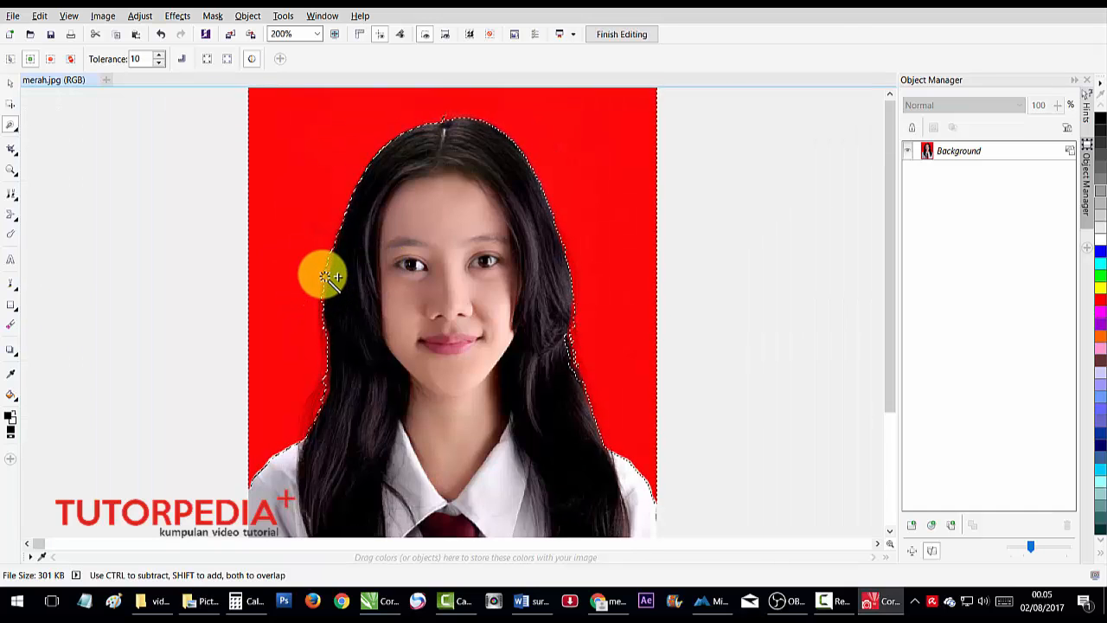
{"action": "scroll", "coordinate": [583, 308], "scroll_direction": "down", "scroll_amount": 3}
{"action": "scroll", "coordinate": [480, 331], "scroll_direction": "up", "scroll_amount": 1}
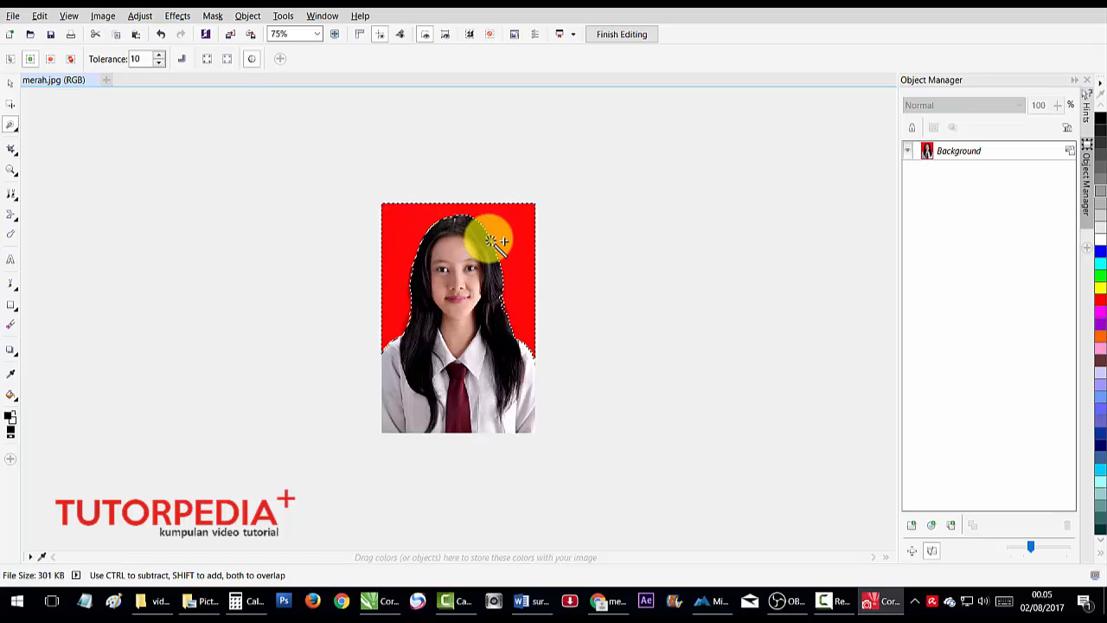
{"action": "scroll", "coordinate": [487, 290], "scroll_direction": "up", "scroll_amount": 1}
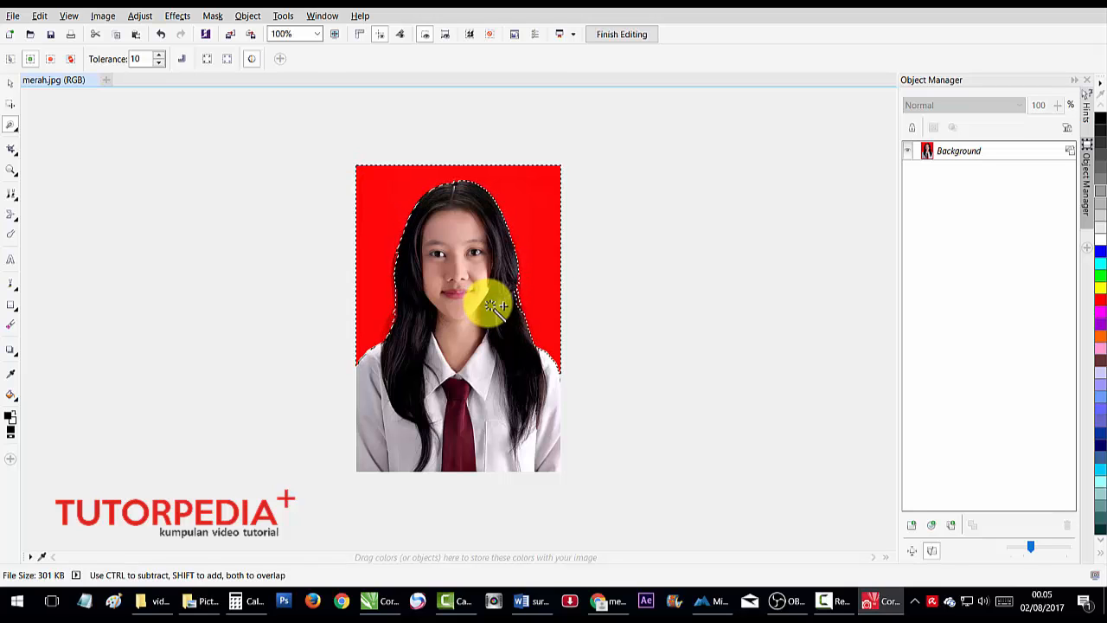
Step: Invert the mask to cover the girl and subtract the leftover red fringes along both sides of her hair in subtractive mode
{"action": "key", "text": "shift"}
{"action": "key", "text": "ctrl"}
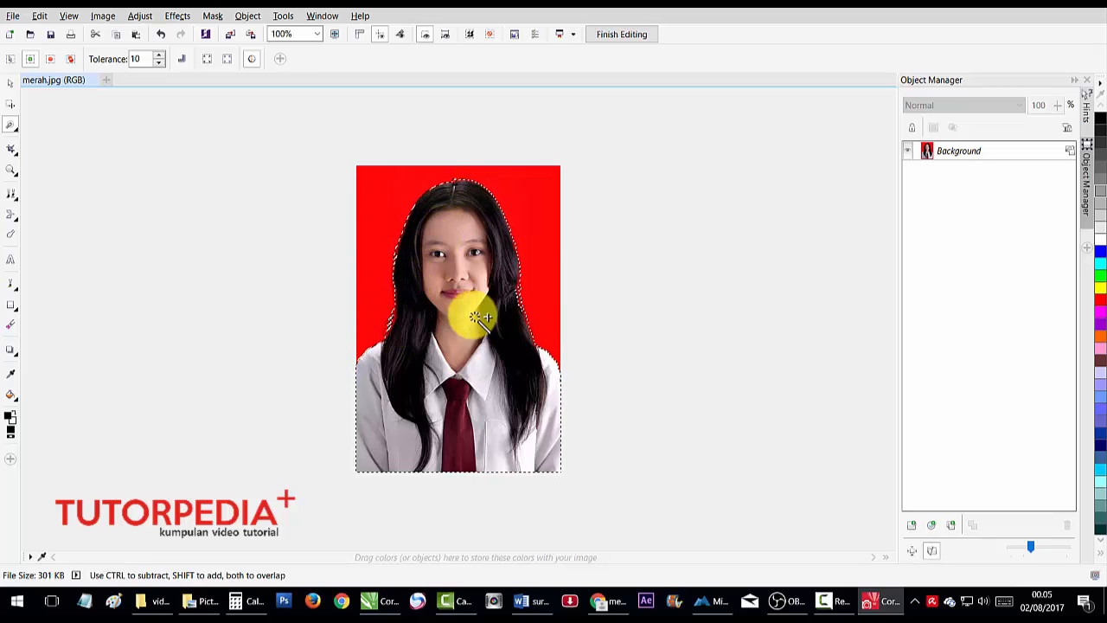
{"action": "scroll", "coordinate": [474, 315], "scroll_direction": "up", "scroll_amount": 2}
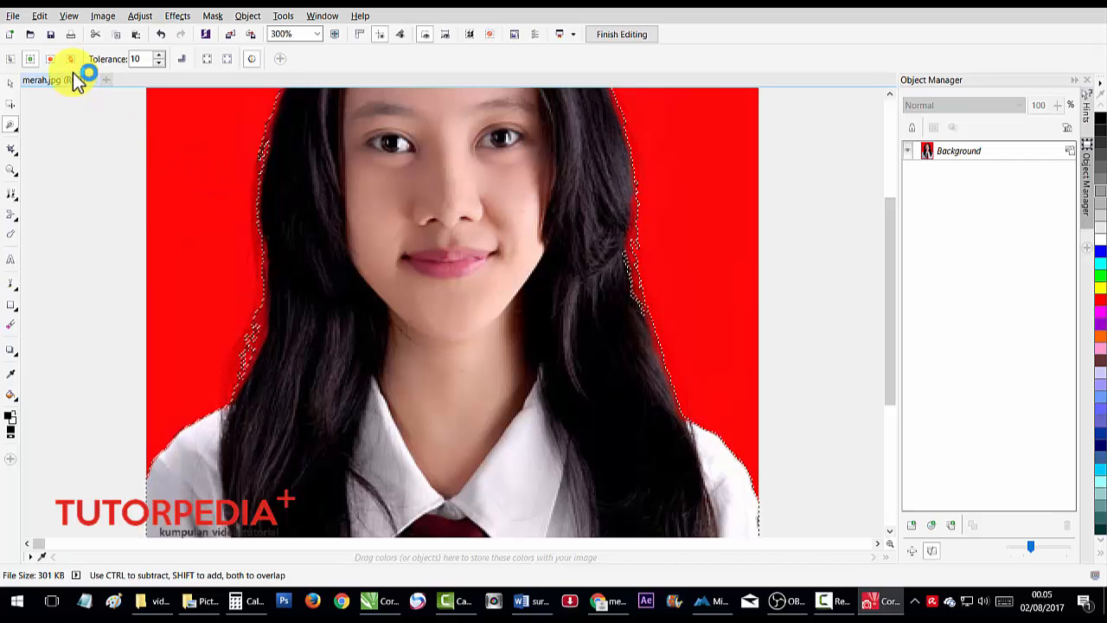
{"action": "left_click", "coordinate": [52, 59]}
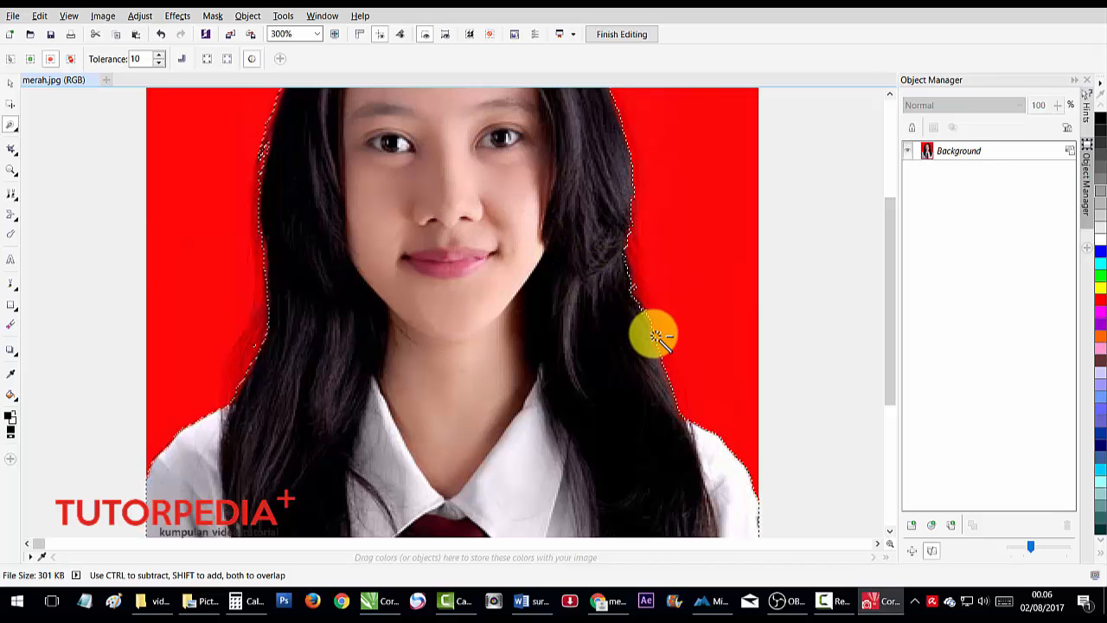
{"action": "scroll", "coordinate": [665, 352], "scroll_direction": "down", "scroll_amount": 3}
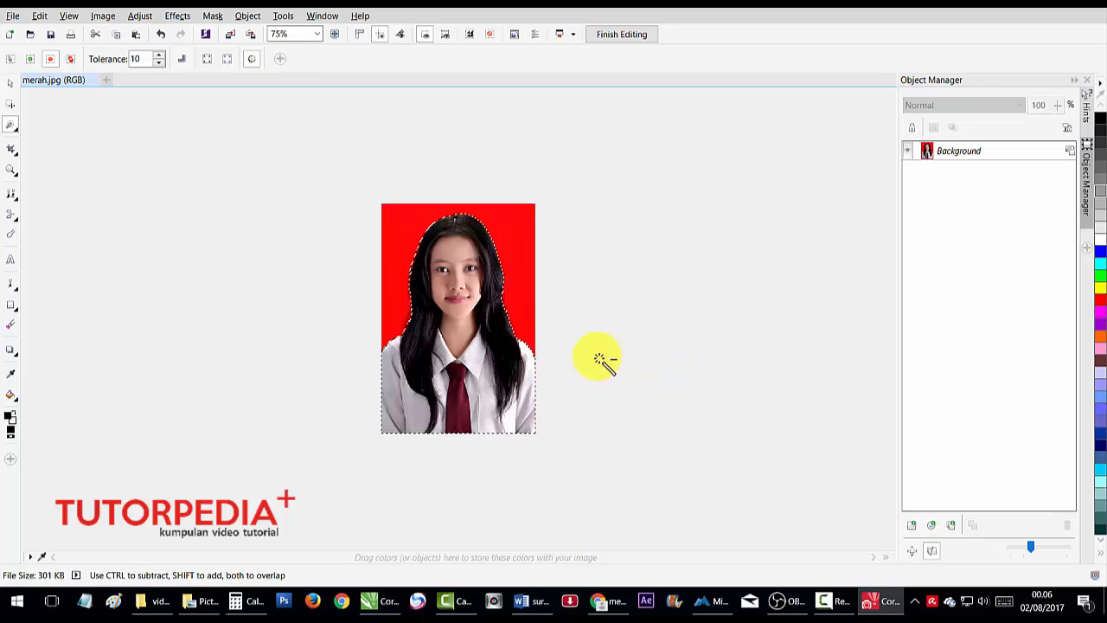
{"action": "scroll", "coordinate": [553, 351], "scroll_direction": "up", "scroll_amount": 1}
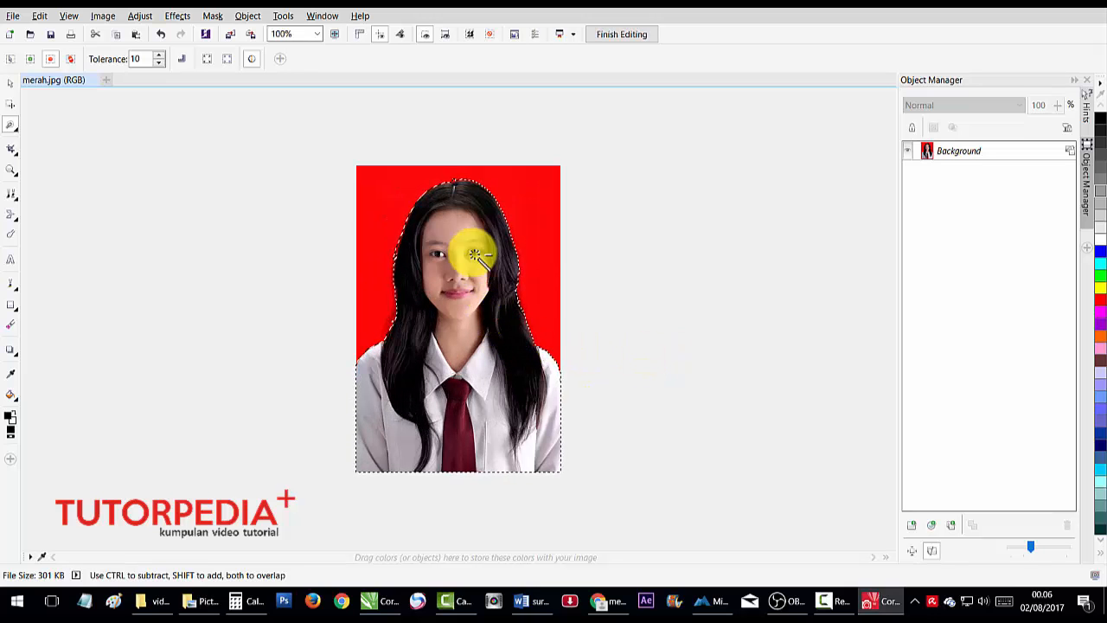
Step: Feather the mask around the girl with a width of 2 and the Average direction
{"action": "left_click", "coordinate": [180, 59]}
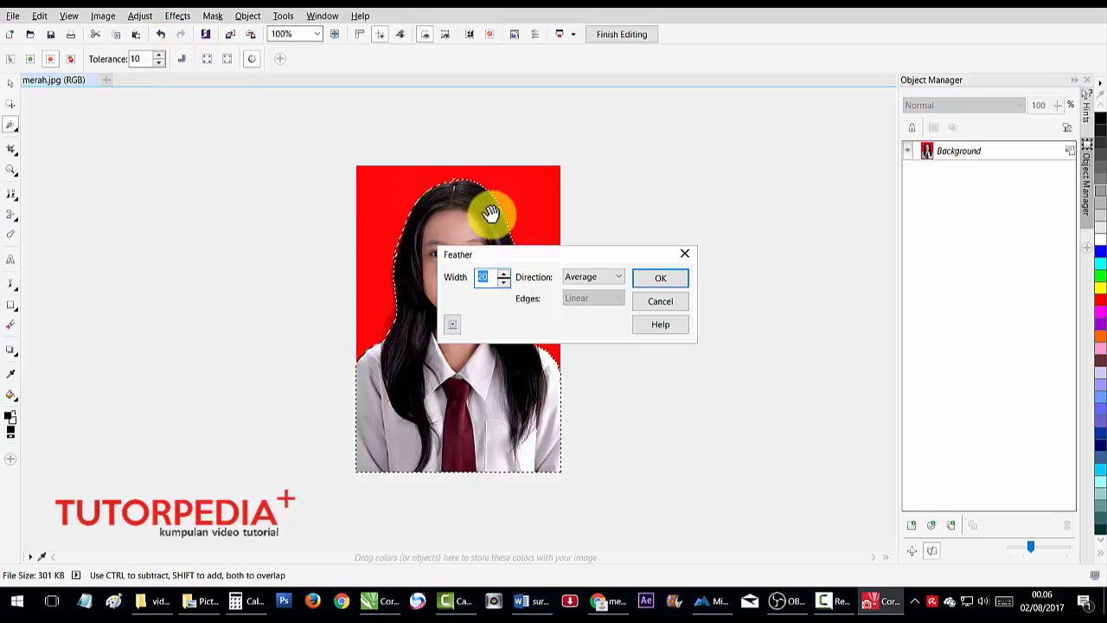
{"action": "left_click_drag", "start_coordinate": [571, 256], "coordinate": [694, 170]}
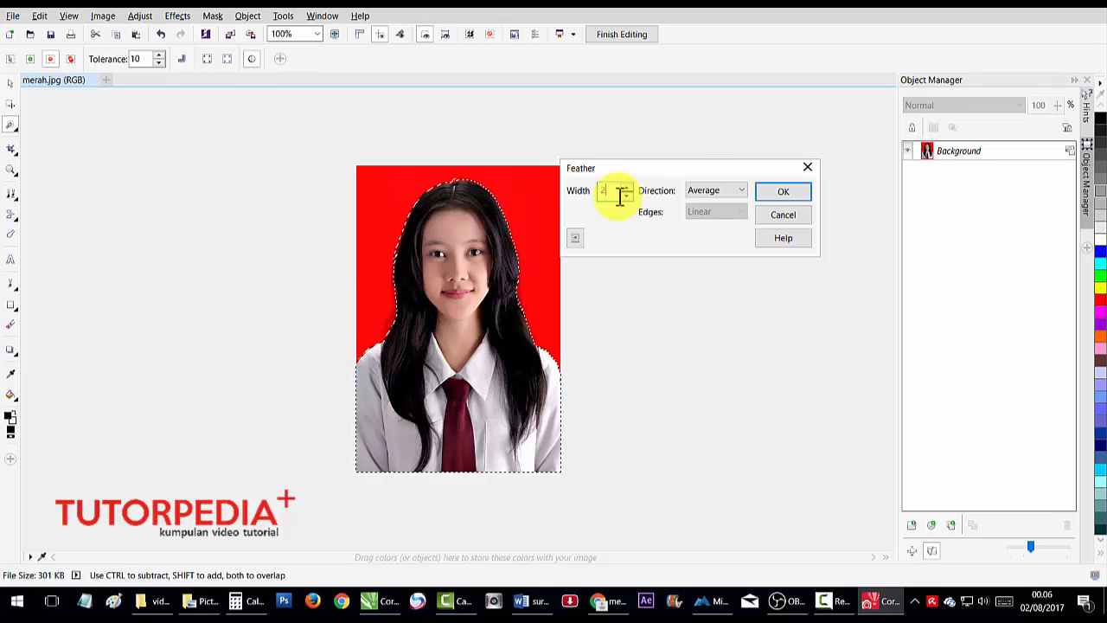
{"action": "left_click", "coordinate": [787, 187]}
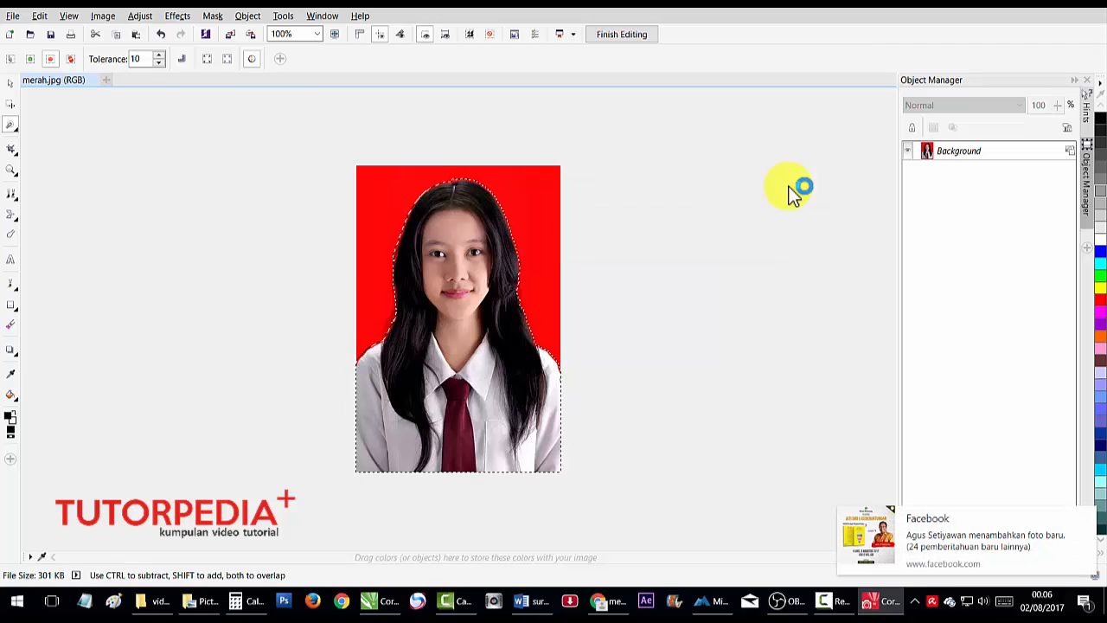
{"action": "left_click", "coordinate": [8, 83]}
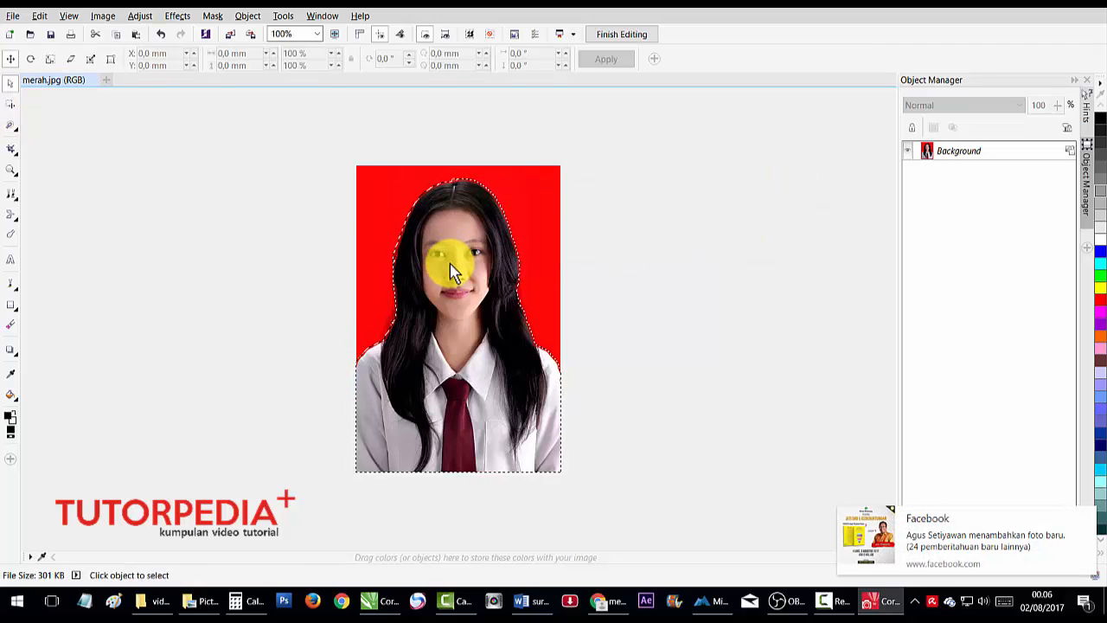
{"action": "right_click", "coordinate": [451, 244]}
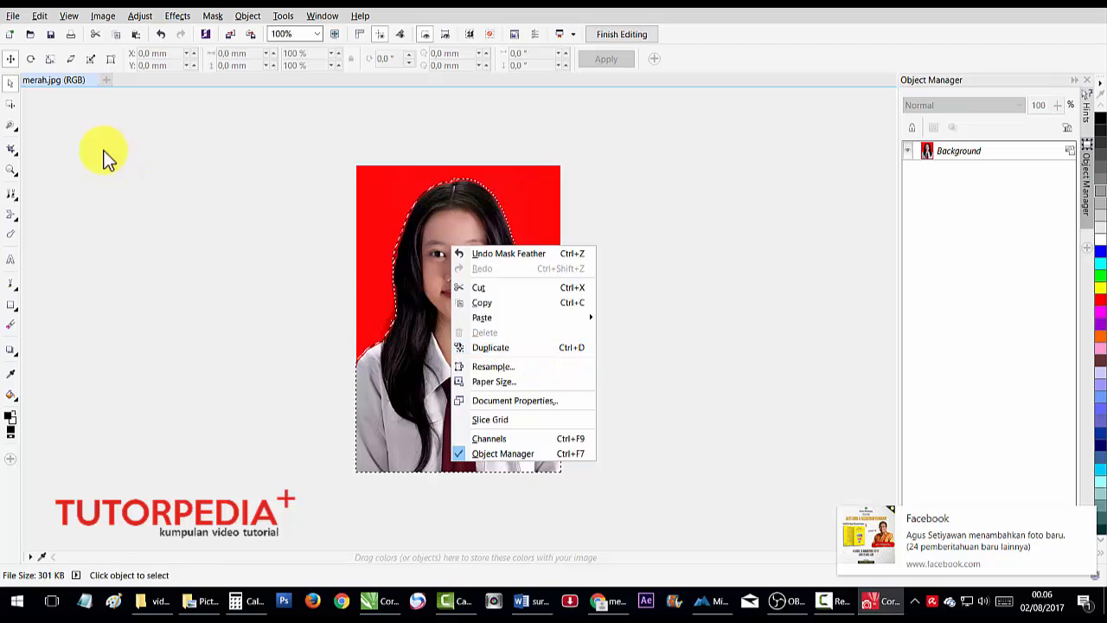
{"action": "left_click", "coordinate": [10, 127]}
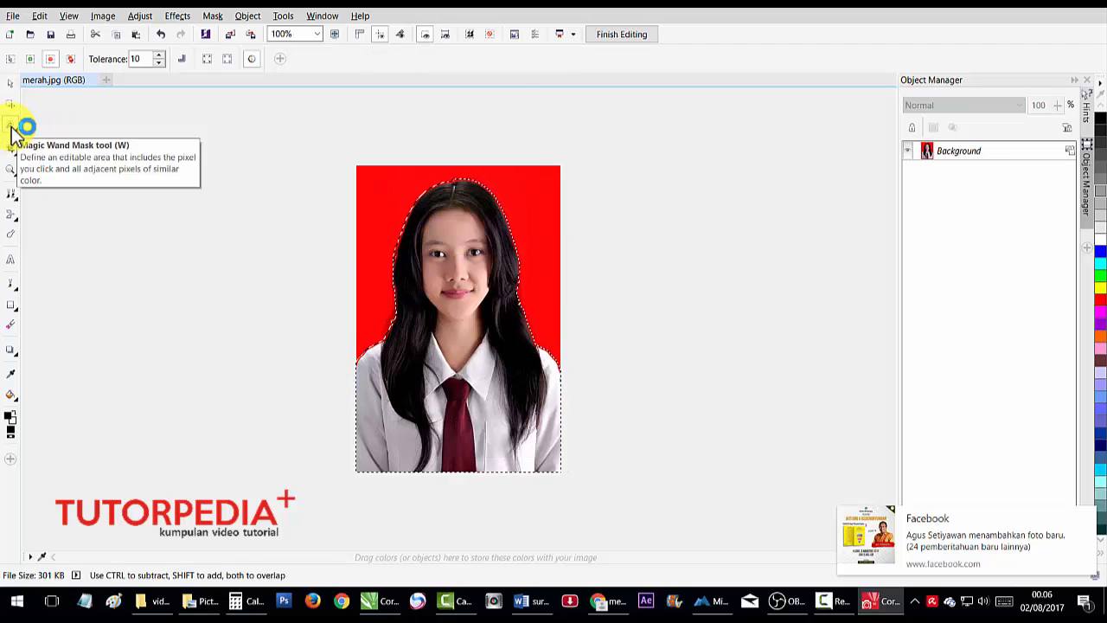
Step: Copy the masked girl into a new object and hide the Background
{"action": "right_click", "coordinate": [500, 319]}
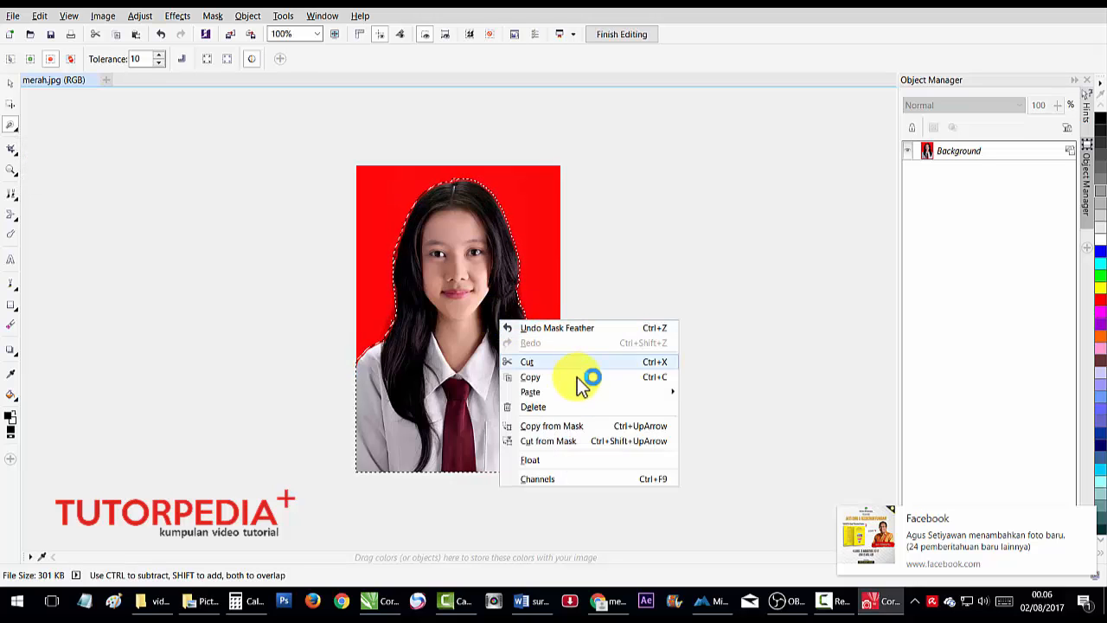
{"action": "left_click", "coordinate": [584, 432]}
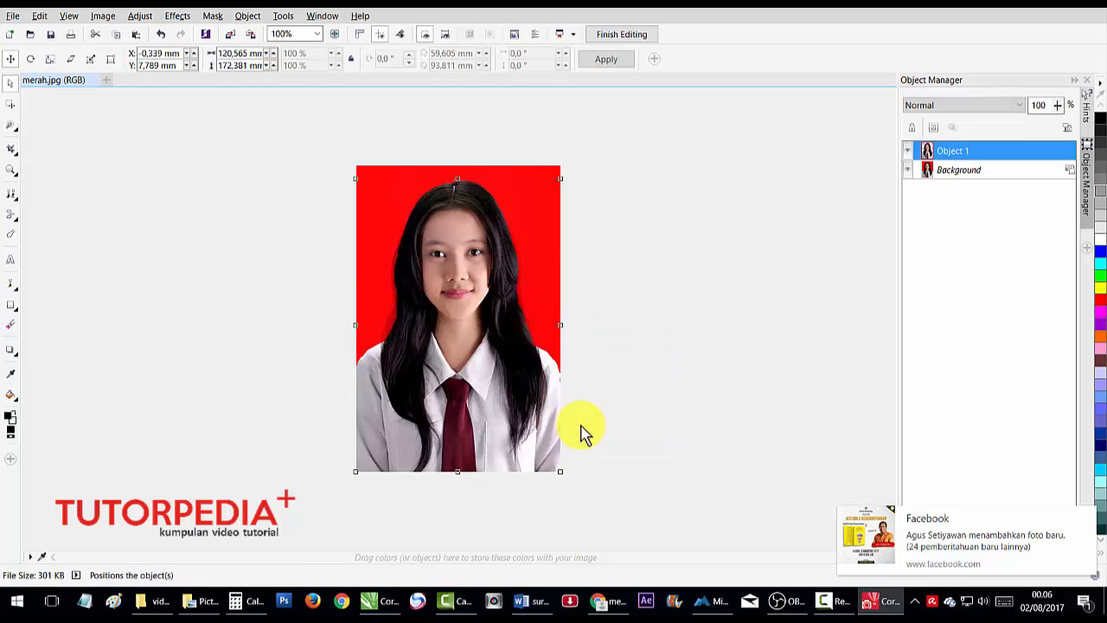
{"action": "left_click", "coordinate": [909, 177]}
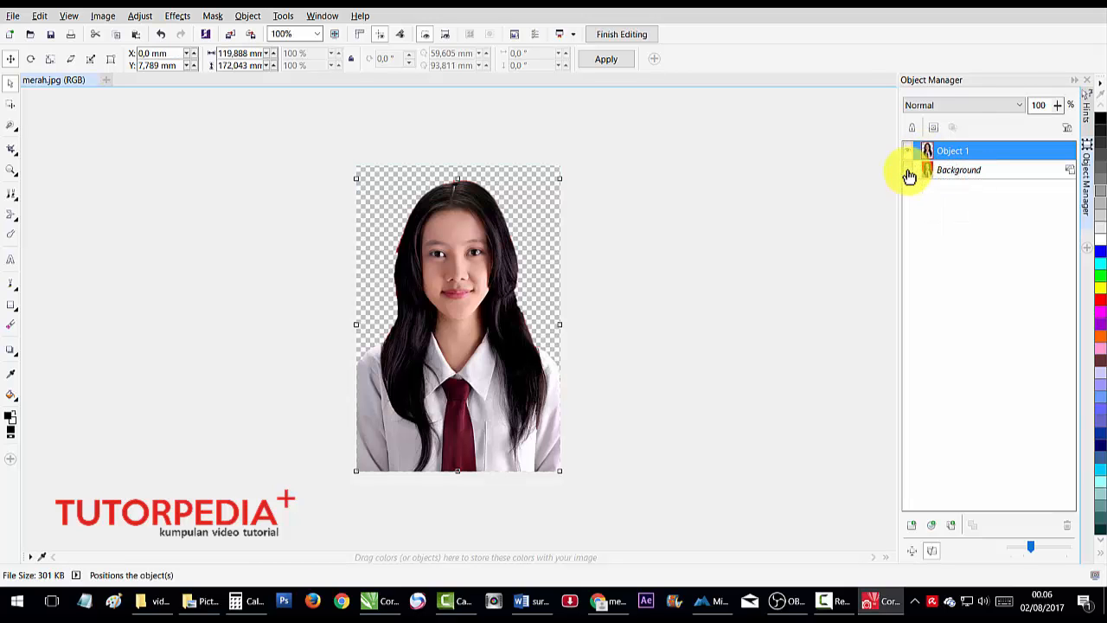
{"action": "left_click", "coordinate": [908, 172]}
{"action": "left_click", "coordinate": [909, 172]}
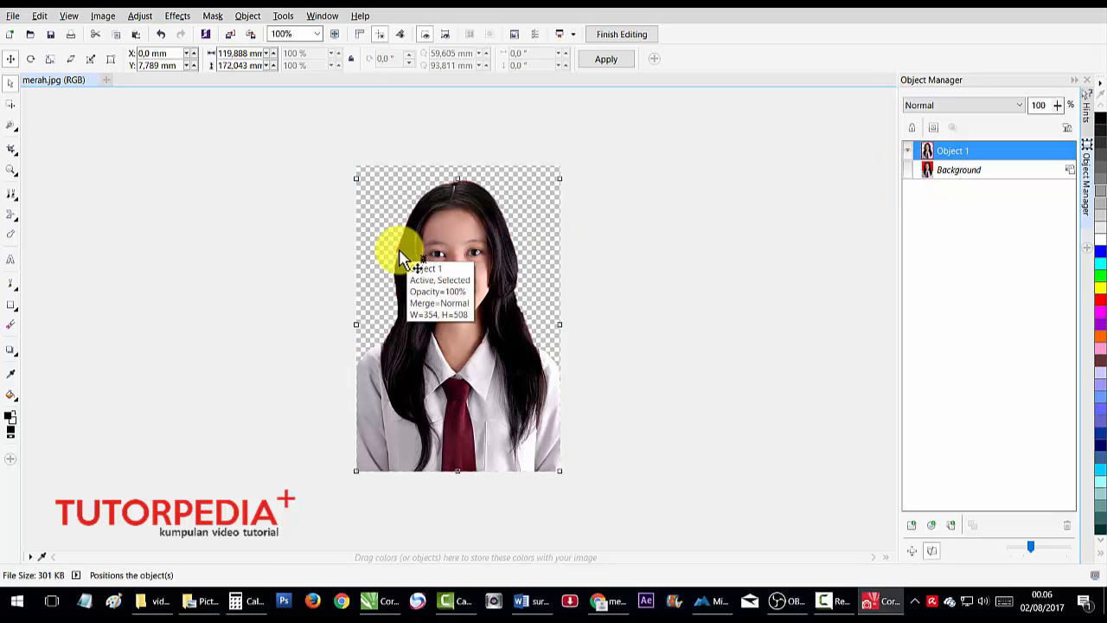
Step: Bring the cut-out girl into the Untitled-1 document in CorelDRAW and place her beside the original red-background photo
{"action": "mouse_move", "coordinate": [451, 288]}
{"action": "left_mouse_down"}
{"action": "mouse_move", "coordinate": [502, 407]}
{"action": "mouse_move", "coordinate": [430, 499]}
{"action": "mouse_move", "coordinate": [383, 593]}
{"action": "mouse_move", "coordinate": [556, 287]}
{"action": "mouse_move", "coordinate": [539, 235]}
{"action": "left_mouse_up"}
{"action": "left_click_drag", "start_coordinate": [597, 288], "coordinate": [600, 282]}
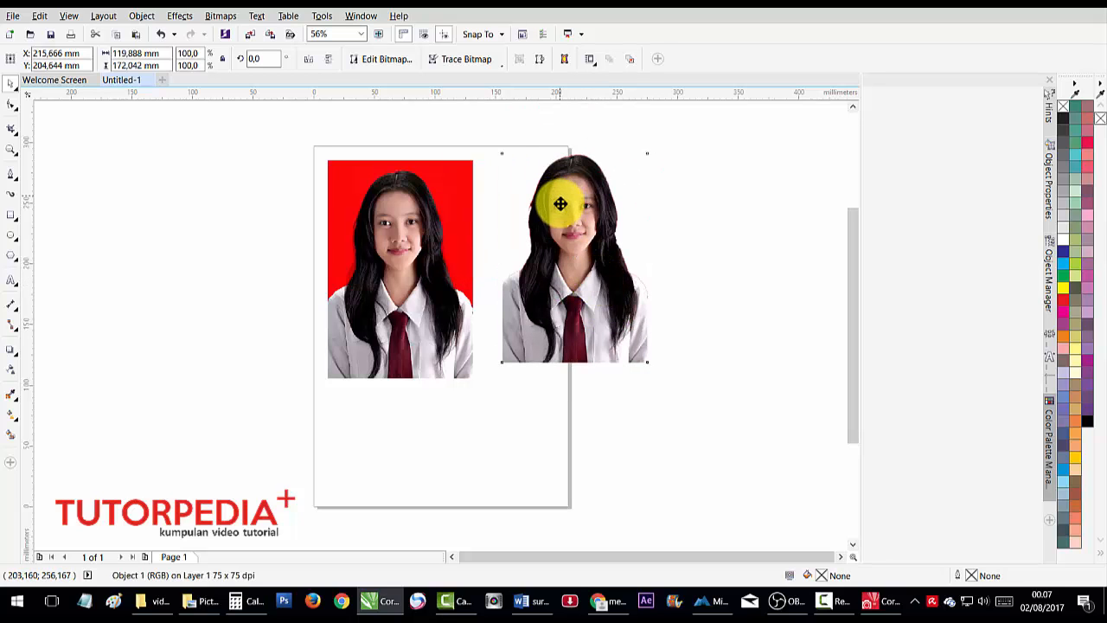
{"action": "left_click_drag", "start_coordinate": [561, 204], "coordinate": [560, 213]}
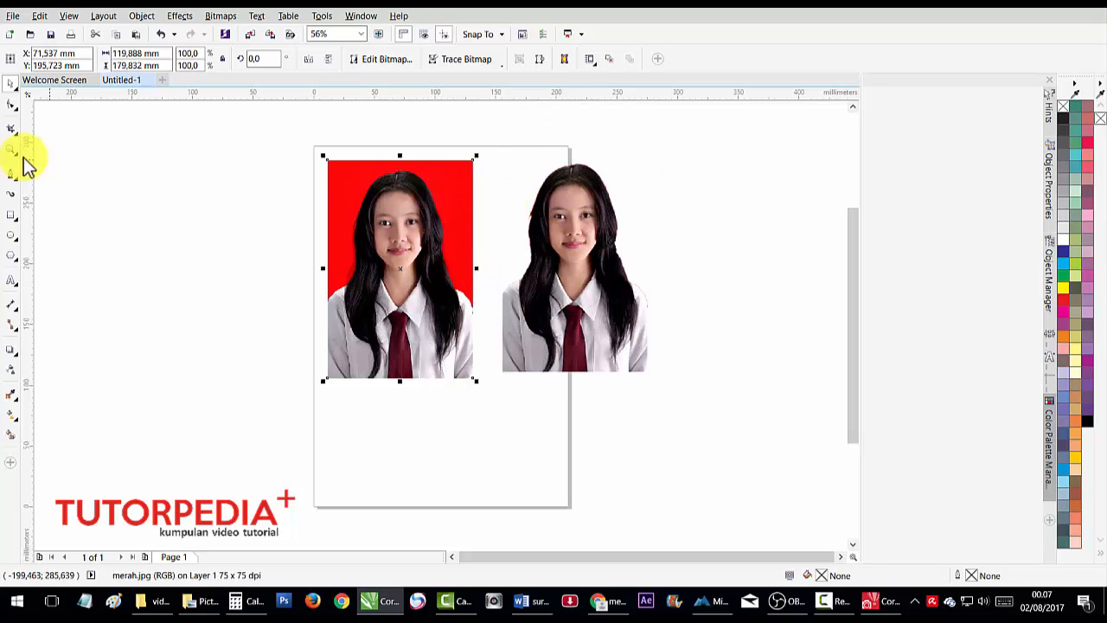
Step: Draw a rectangle about 120 × 180 mm over the red-background photo, tracing its outline
{"action": "left_click", "coordinate": [13, 215]}
{"action": "left_click_drag", "start_coordinate": [327, 160], "coordinate": [474, 378]}
{"action": "left_click", "coordinate": [11, 84]}
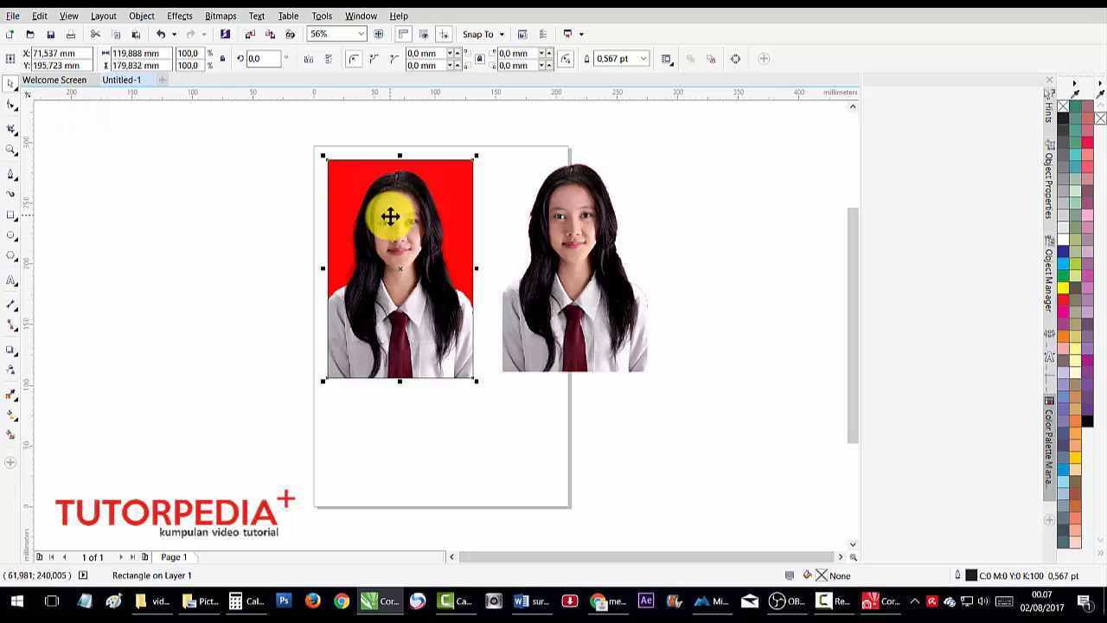
Step: Set the document units to centimeters
{"action": "left_click", "coordinate": [223, 138]}
{"action": "left_click", "coordinate": [344, 58]}
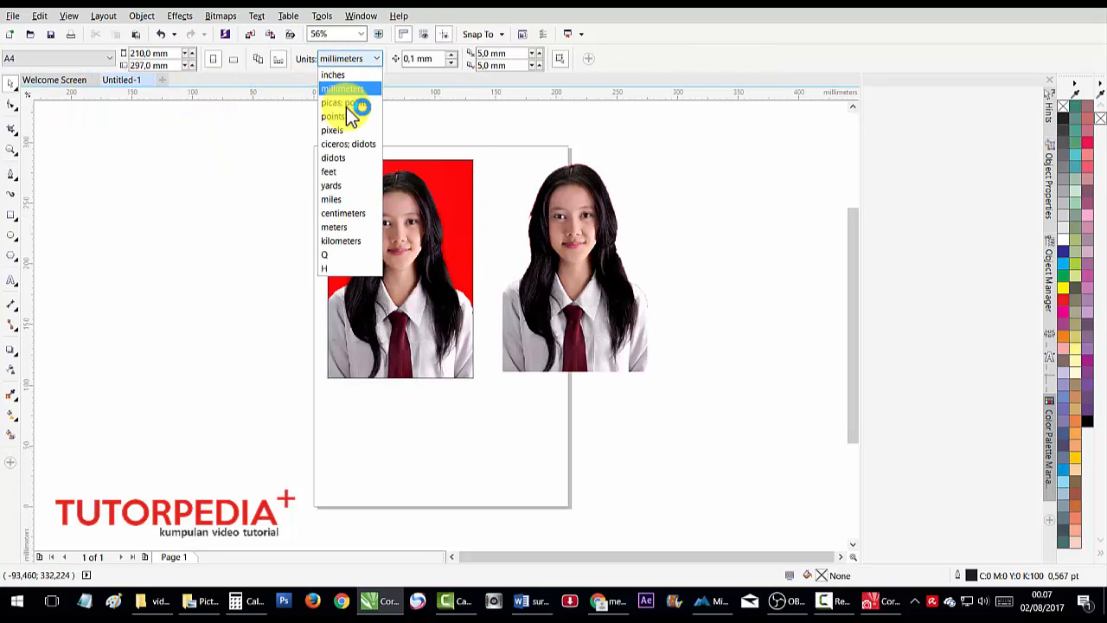
{"action": "left_click", "coordinate": [350, 214]}
Step: Move the rectangle and the red-background photo off opposite sides of the page, and resize the rectangle to 3 × 4 cm
{"action": "left_click_drag", "start_coordinate": [396, 210], "coordinate": [250, 211]}
{"action": "left_click_drag", "start_coordinate": [344, 210], "coordinate": [677, 205]}
{"action": "left_click", "coordinate": [267, 215]}
{"action": "left_click_drag", "start_coordinate": [154, 54], "coordinate": [103, 57]}
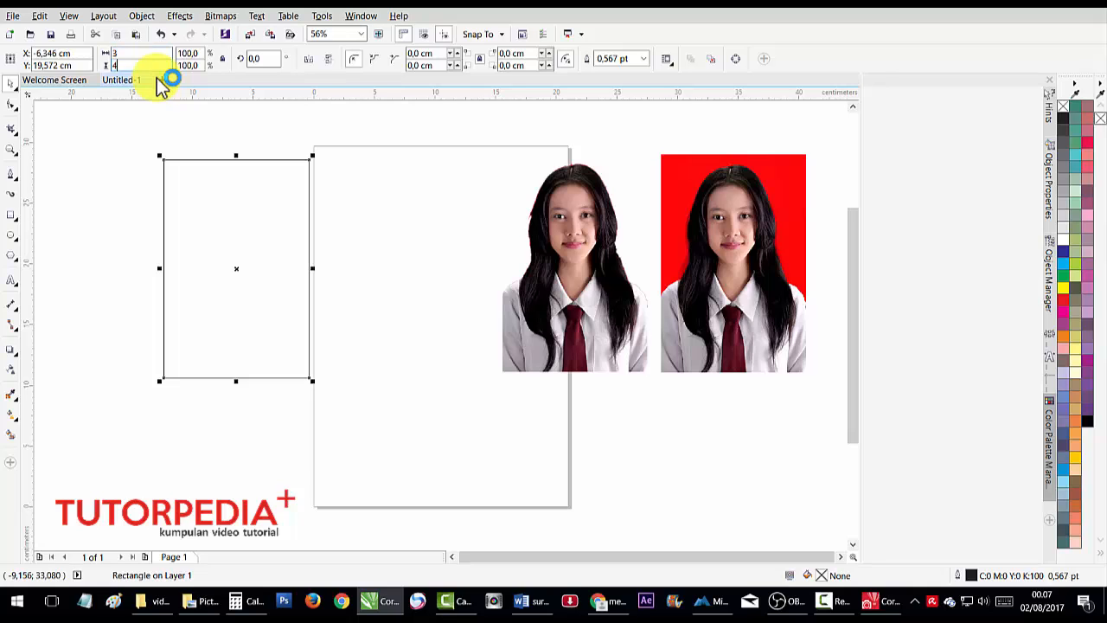
{"action": "key", "text": "Return"}
Step: Place the rectangle at the page's upper-left corner and set a duplicate beside it to 4 × 6 cm
{"action": "left_click_drag", "start_coordinate": [257, 257], "coordinate": [380, 168]}
{"action": "left_click_drag", "start_coordinate": [141, 53], "coordinate": [108, 53]}
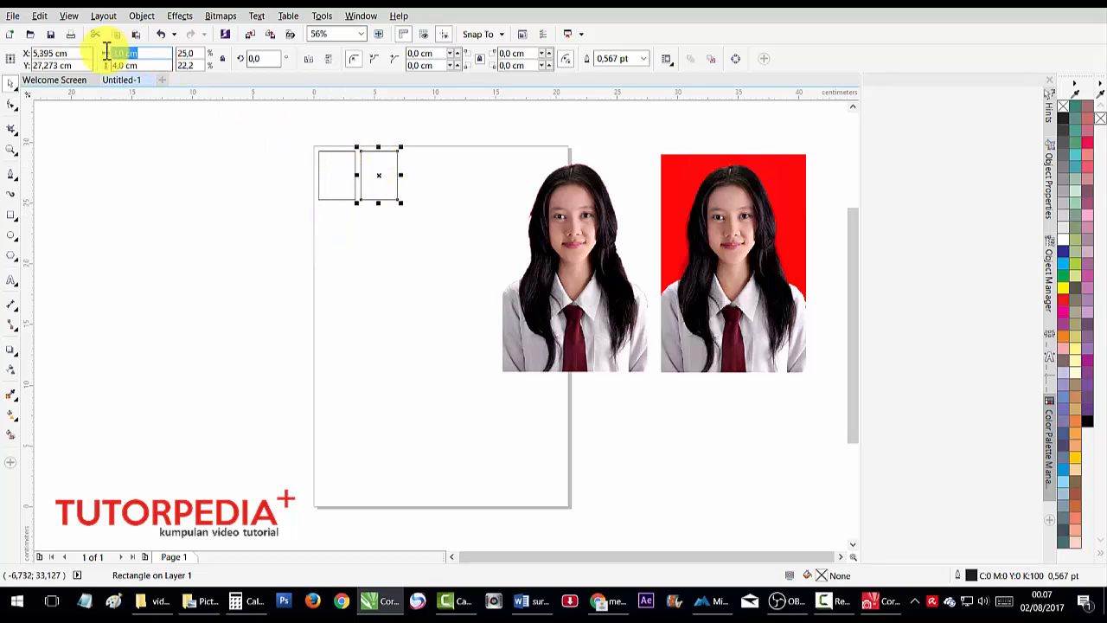
{"action": "type", "text": "4"}
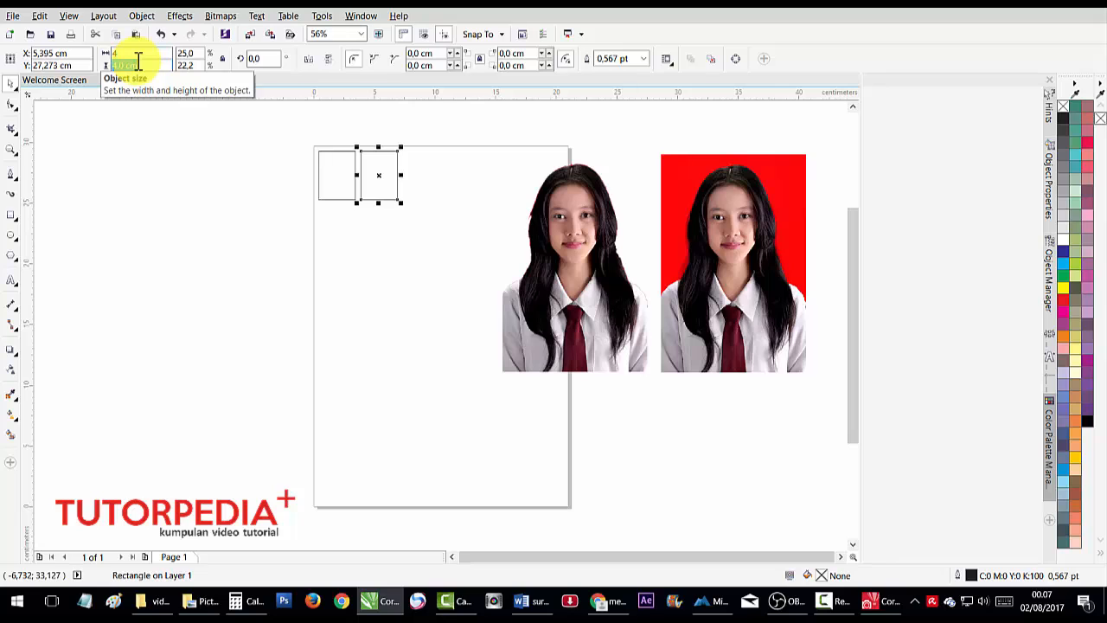
{"action": "key", "text": "Return"}
Step: Reposition the 4 × 6 cm rectangle next to the smaller one and align both by their top edges
{"action": "left_click_drag", "start_coordinate": [387, 153], "coordinate": [395, 166]}
{"action": "left_click", "coordinate": [337, 170], "text": "shift"}
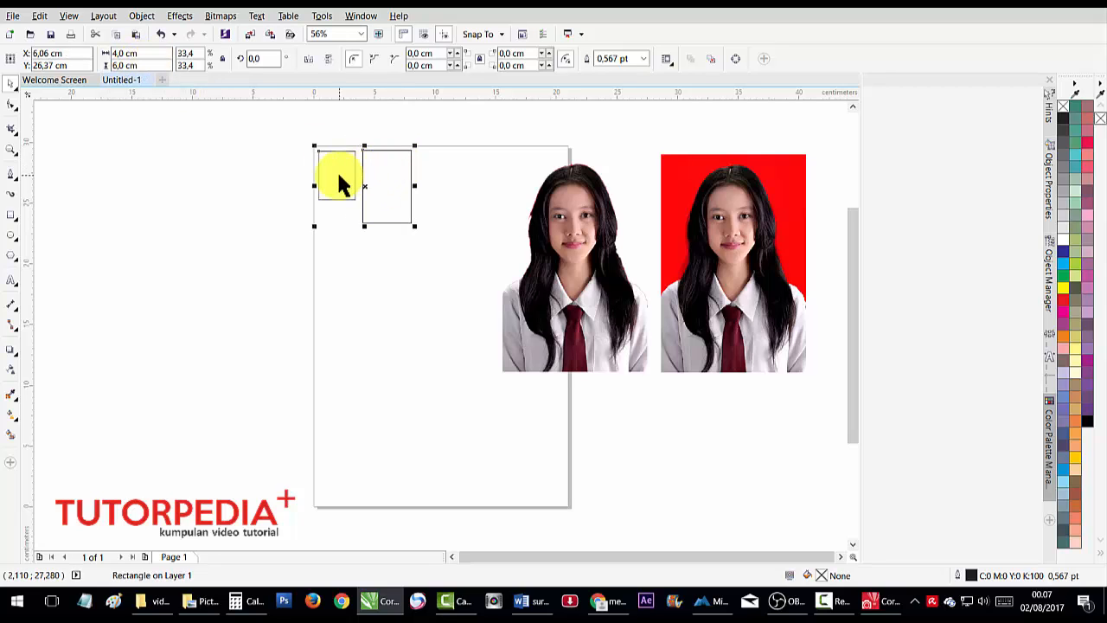
{"action": "key", "text": "t"}
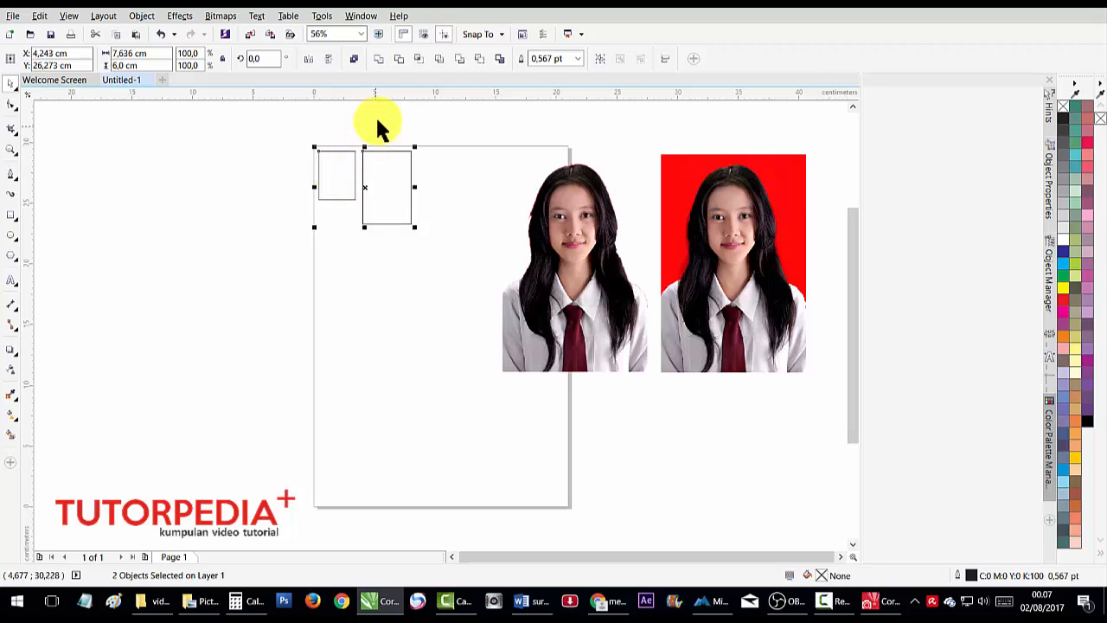
{"action": "left_click", "coordinate": [377, 122]}
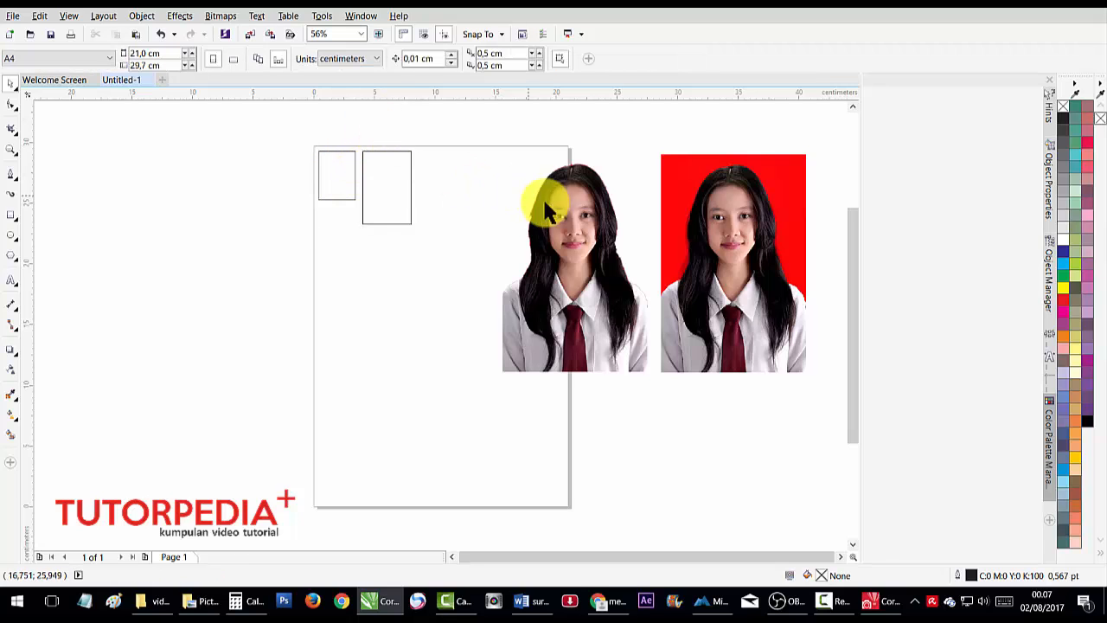
Step: Fill both the 3 × 4 cm and the 4 × 6 cm rectangles with blue C:100 M:20 Y:0 K:0
{"action": "left_click", "coordinate": [336, 178]}
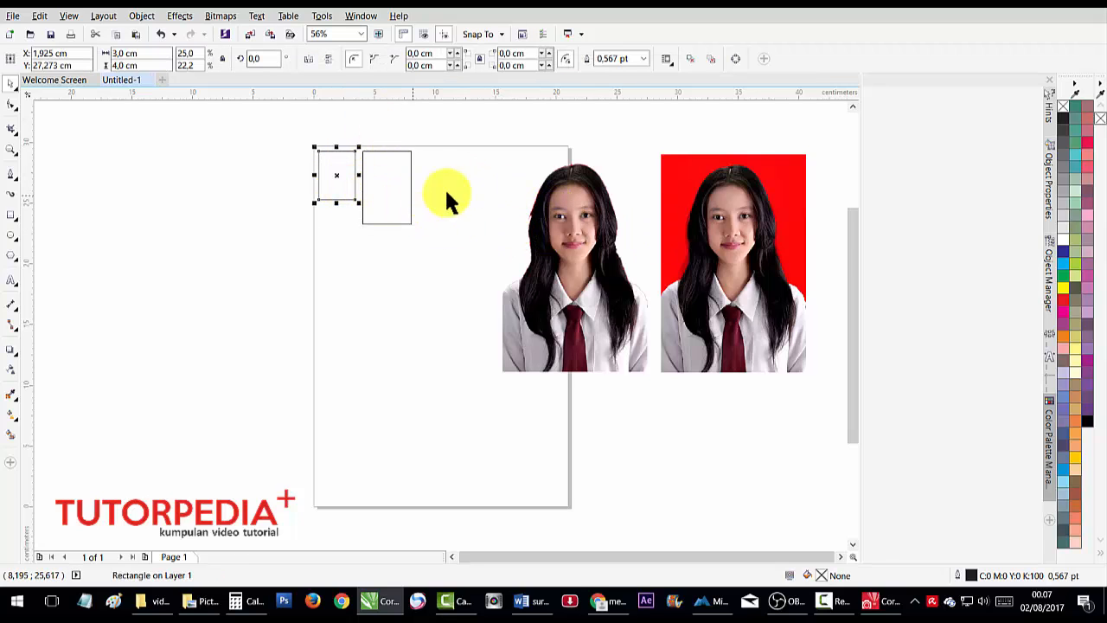
{"action": "left_click", "coordinate": [1061, 269]}
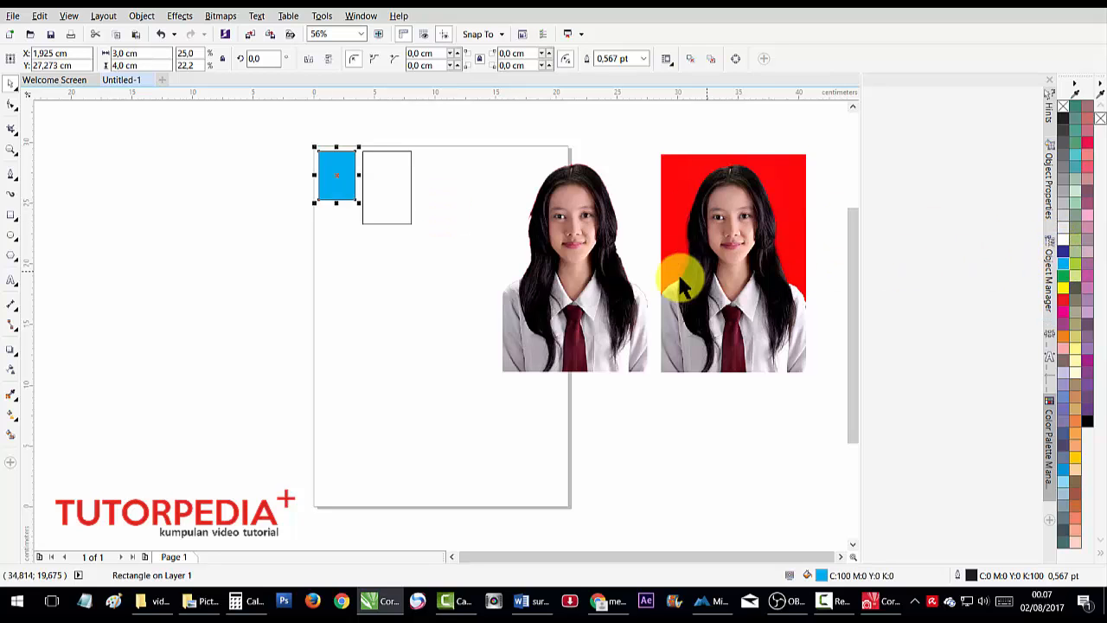
{"action": "left_click", "coordinate": [1064, 469]}
{"action": "left_click", "coordinate": [373, 183]}
{"action": "left_click", "coordinate": [1064, 469]}
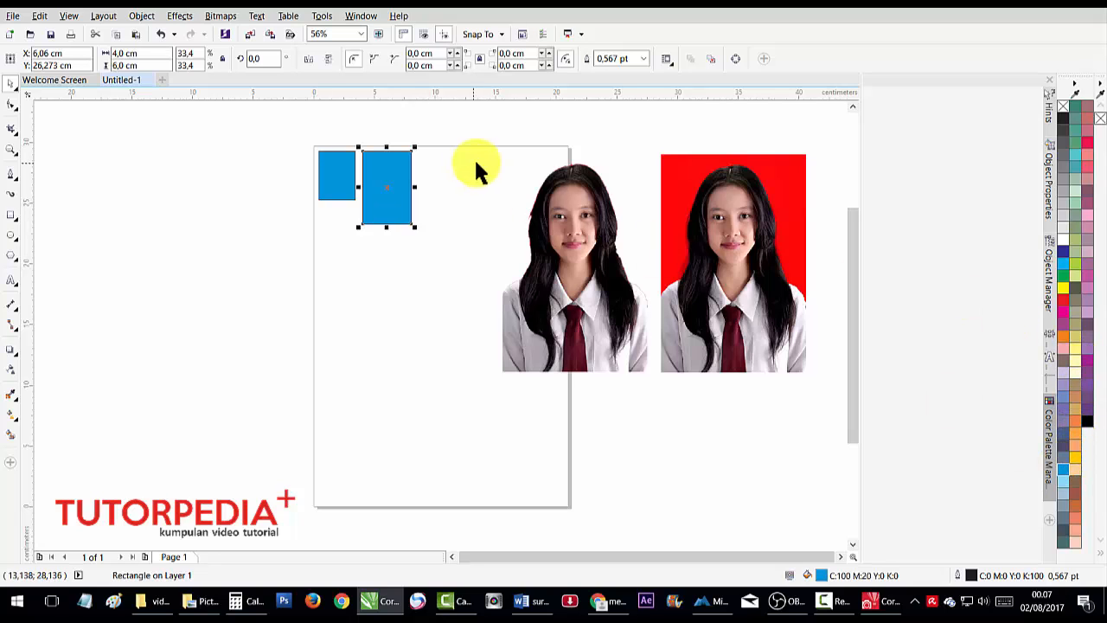
Step: Duplicate the cut-out girl and PowerClip the copy inside the 4 × 6 cm blue rectangle
{"action": "left_click", "coordinate": [601, 230]}
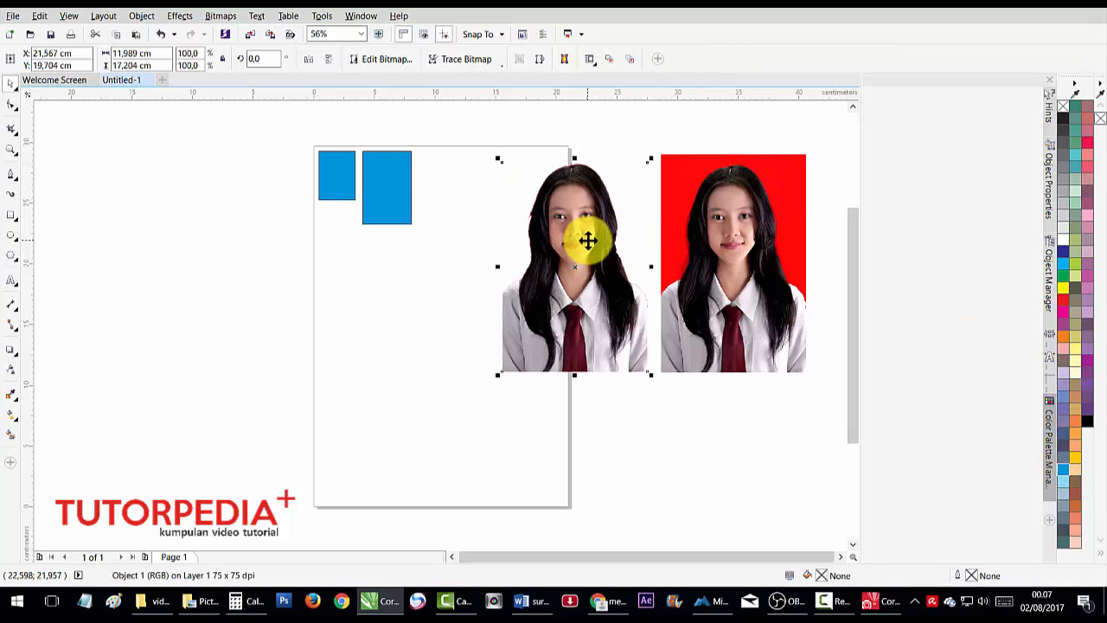
{"action": "left_click_drag", "start_coordinate": [587, 240], "coordinate": [333, 179]}
{"action": "left_click", "coordinate": [322, 257]}
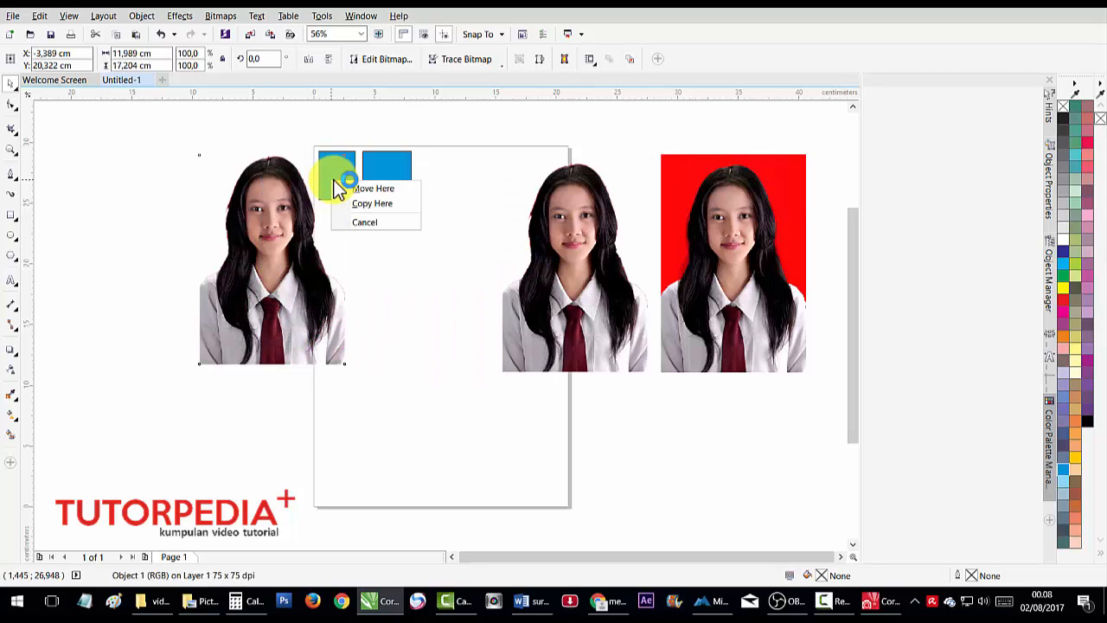
{"action": "left_click", "coordinate": [284, 216]}
{"action": "left_click_drag", "start_coordinate": [267, 244], "coordinate": [389, 182]}
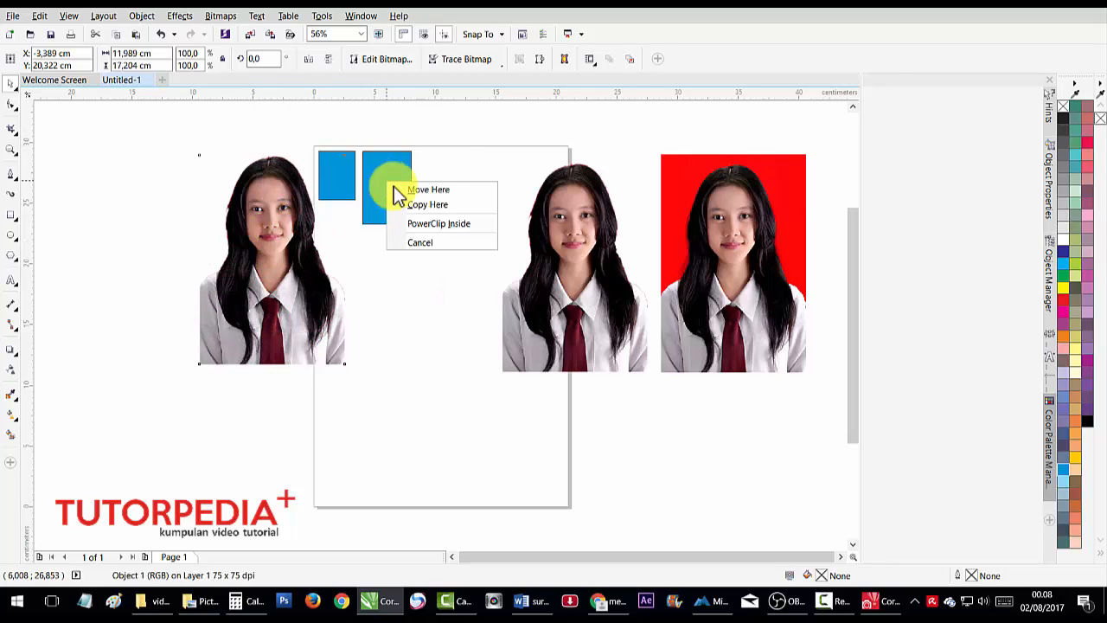
{"action": "left_click", "coordinate": [441, 224]}
Step: PowerClip the remaining cut-out girl inside the 3 × 4 cm blue rectangle
{"action": "left_click", "coordinate": [524, 220]}
{"action": "left_click_drag", "start_coordinate": [515, 231], "coordinate": [346, 186]}
{"action": "left_click", "coordinate": [363, 224]}
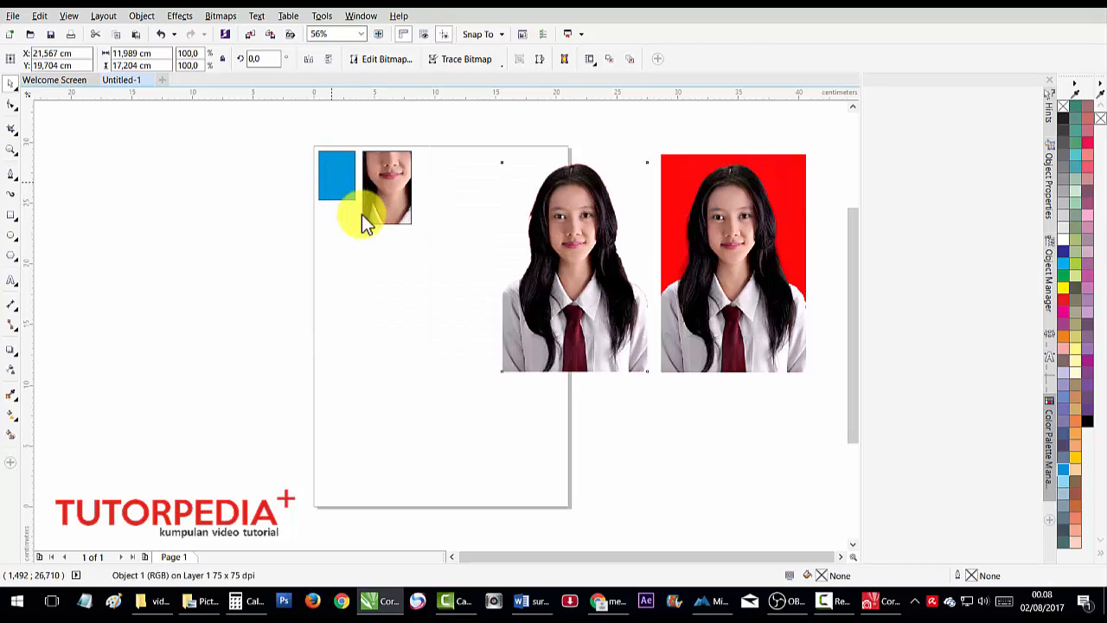
{"action": "right_click", "coordinate": [334, 178]}
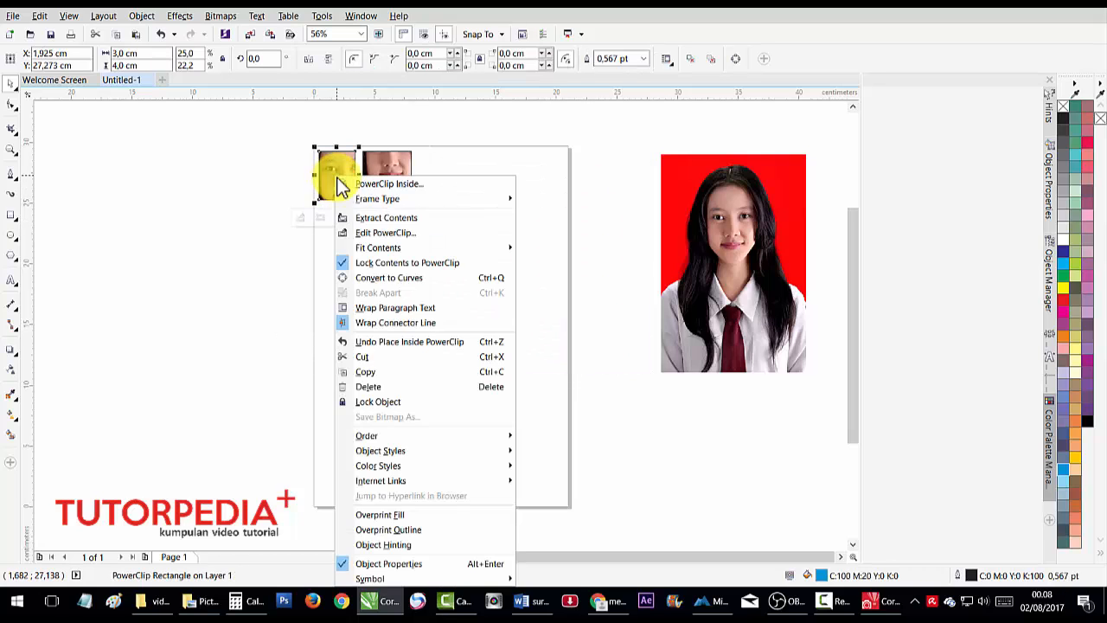
{"action": "left_click", "coordinate": [415, 223]}
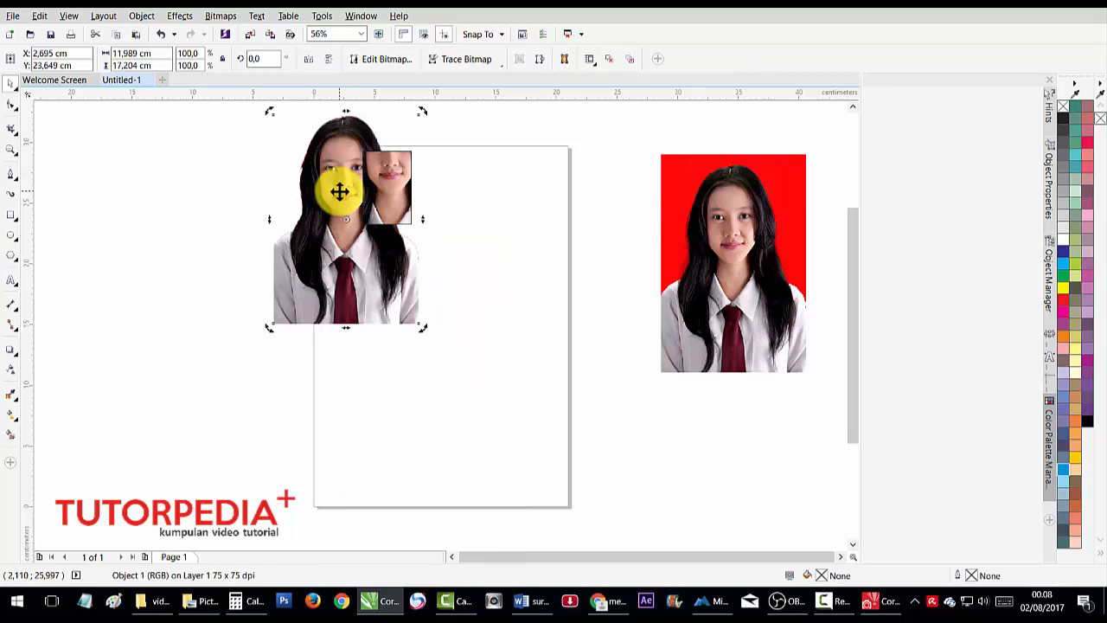
{"action": "key", "text": "ctrl+z"}
Step: Edit the PowerClip contents of the 3 × 4 cm frame and scale the girl down to about 3.02 × 4.34 cm
{"action": "right_click", "coordinate": [346, 174]}
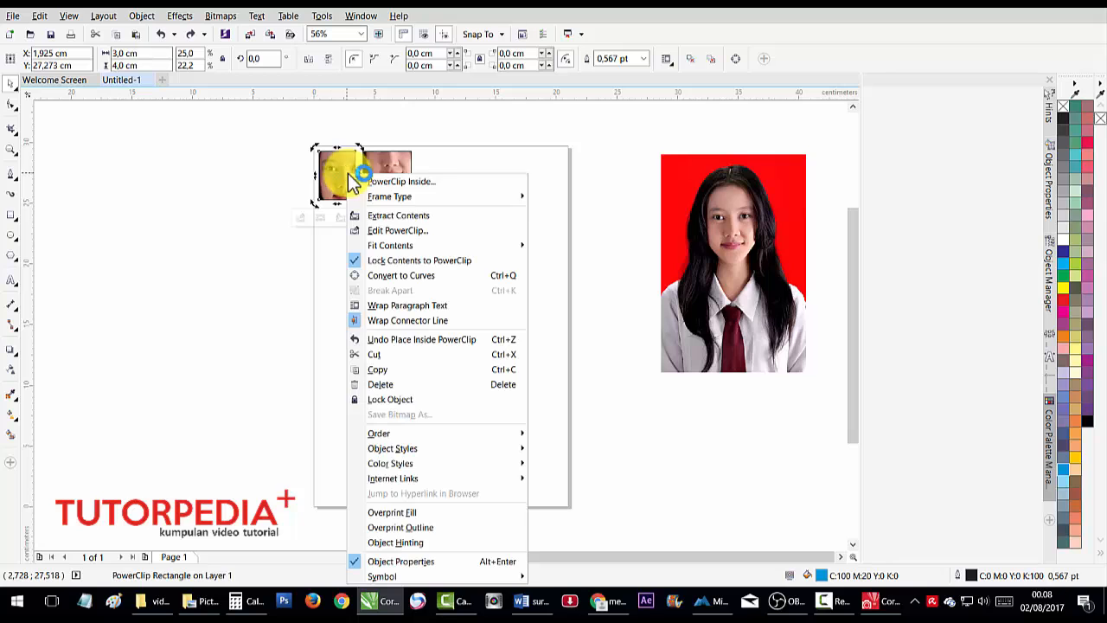
{"action": "left_click", "coordinate": [437, 230]}
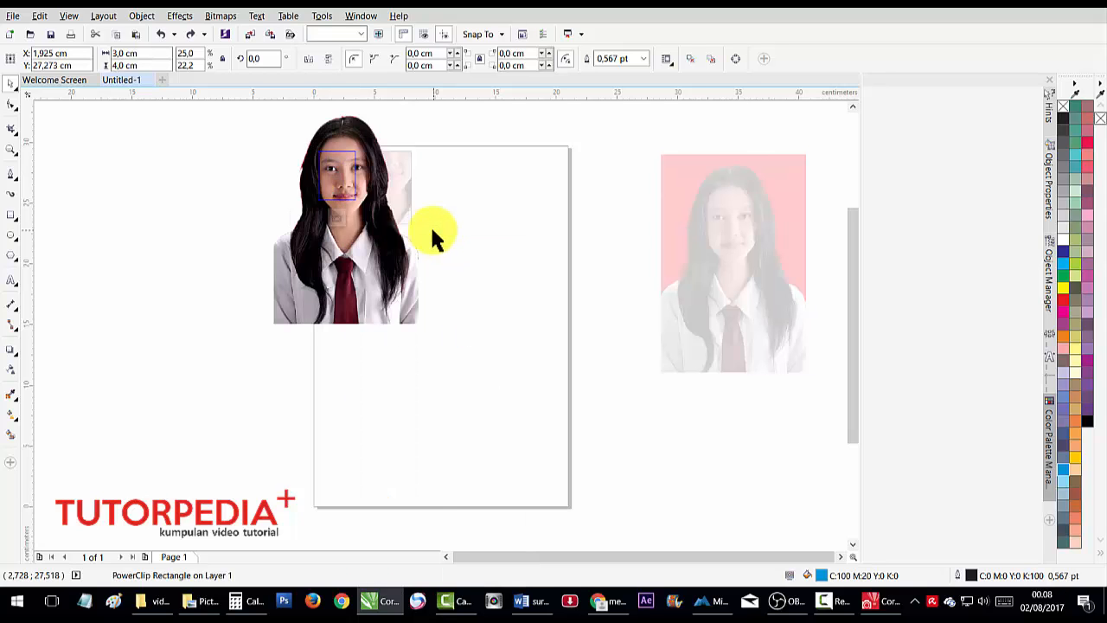
{"action": "left_click", "coordinate": [367, 221]}
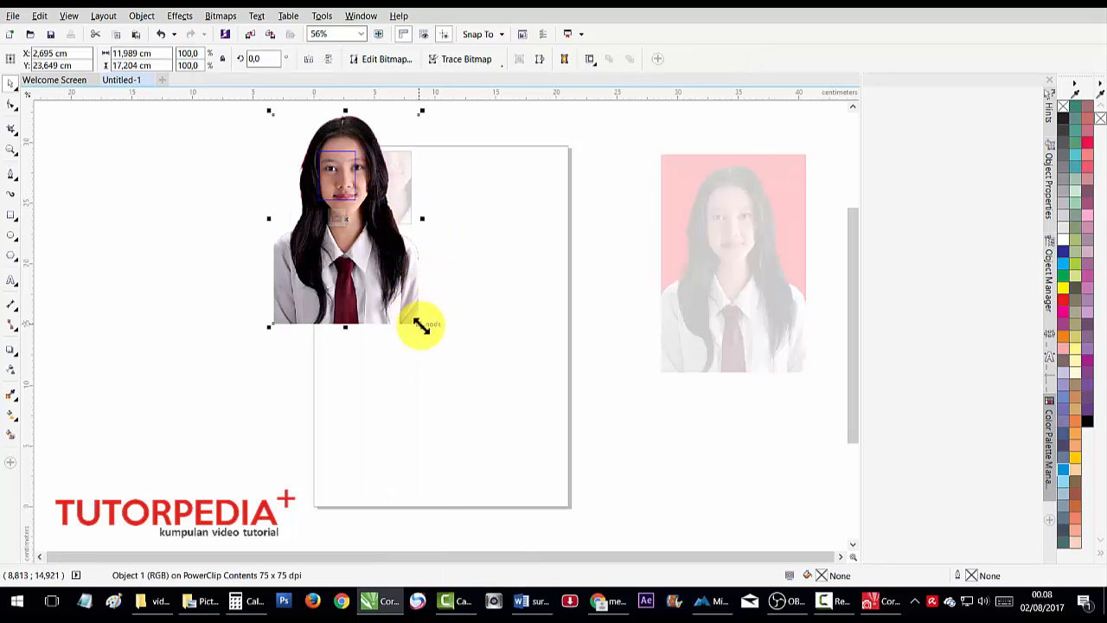
{"action": "left_click_drag", "start_coordinate": [422, 326], "coordinate": [339, 189]}
{"action": "scroll", "coordinate": [340, 189], "scroll_direction": "up", "scroll_amount": 3}
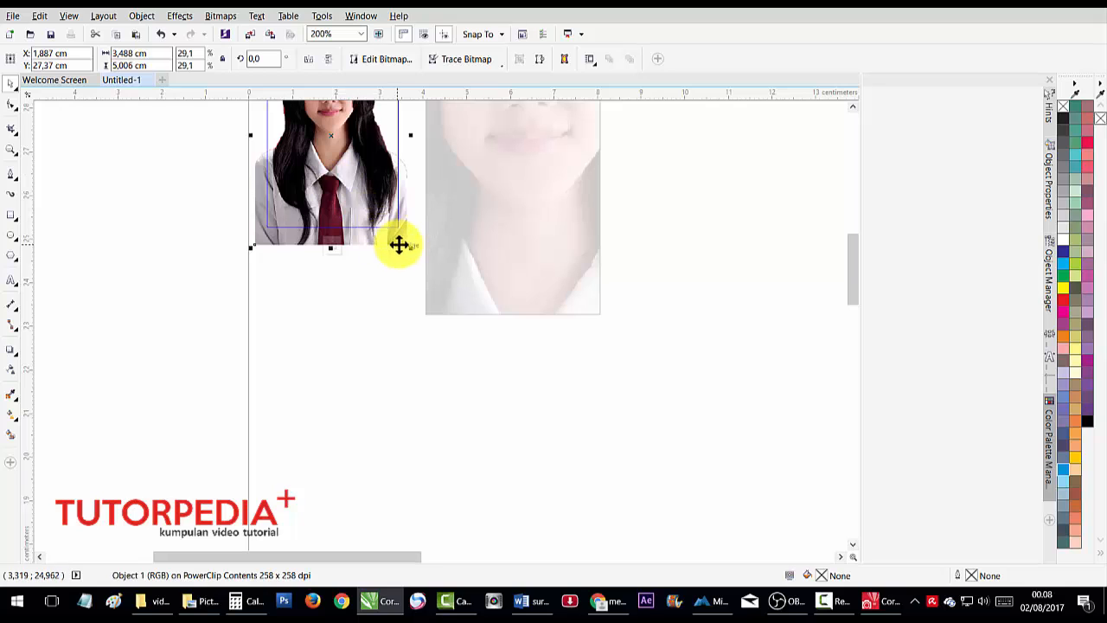
{"action": "left_click_drag", "start_coordinate": [410, 250], "coordinate": [397, 235]}
Step: Reposition the girl within the 3 × 4 cm frame at about 3.05 × 4.38 cm and finish editing the PowerClip
{"action": "left_click_drag", "start_coordinate": [352, 174], "coordinate": [392, 170]}
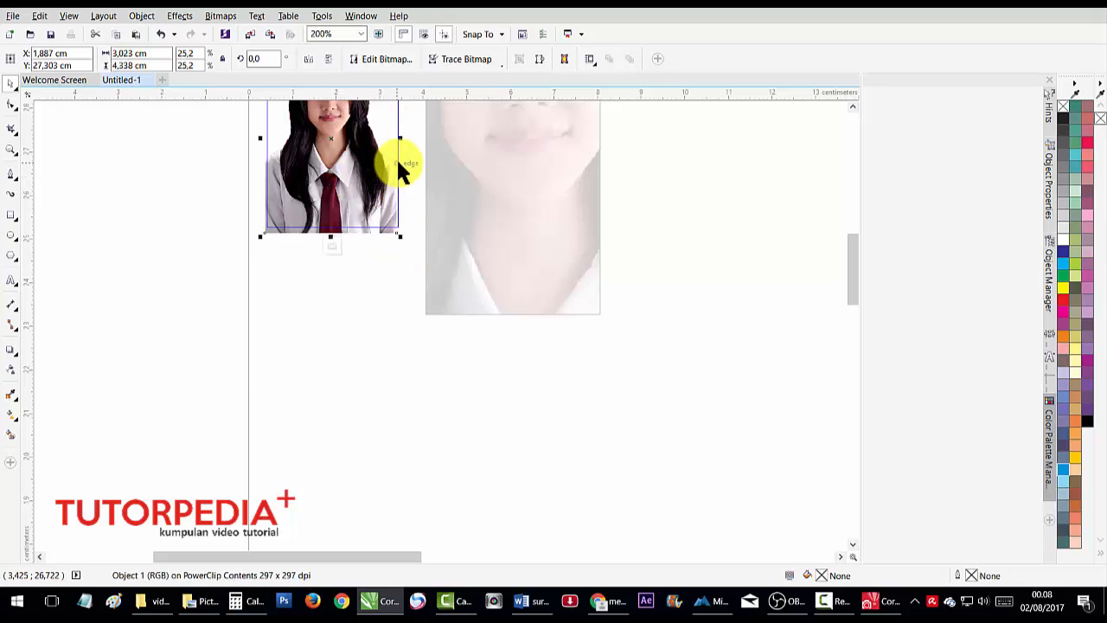
{"action": "scroll", "coordinate": [396, 157], "scroll_direction": "down", "scroll_amount": 2}
{"action": "left_click_drag", "start_coordinate": [320, 106], "coordinate": [490, 235]}
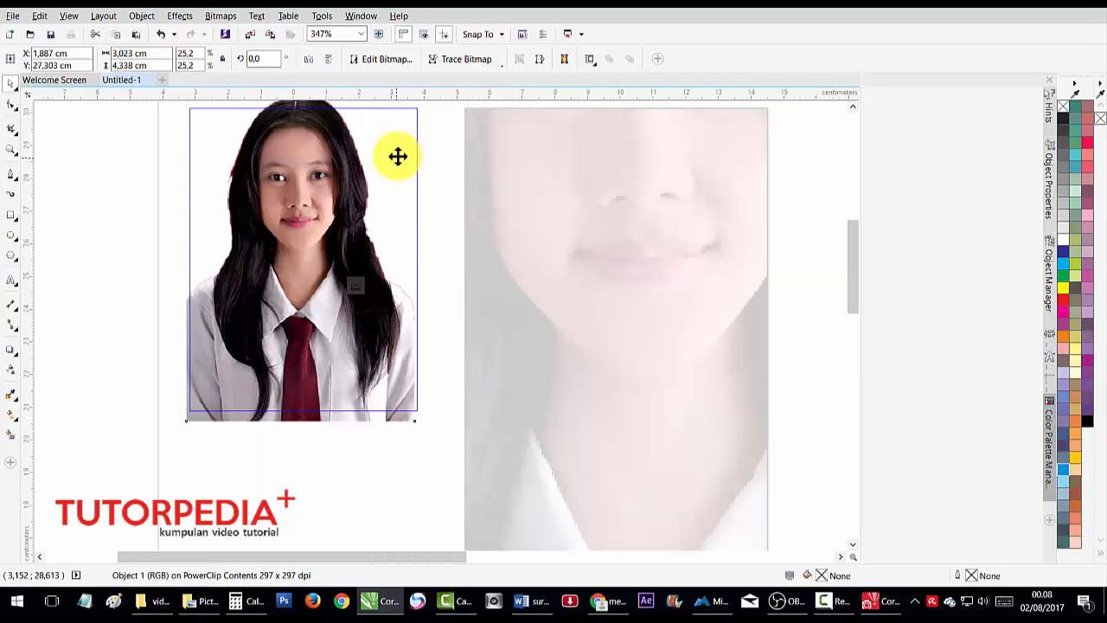
{"action": "scroll", "coordinate": [397, 156], "scroll_direction": "down", "scroll_amount": 2}
{"action": "left_click_drag", "start_coordinate": [408, 123], "coordinate": [397, 138]}
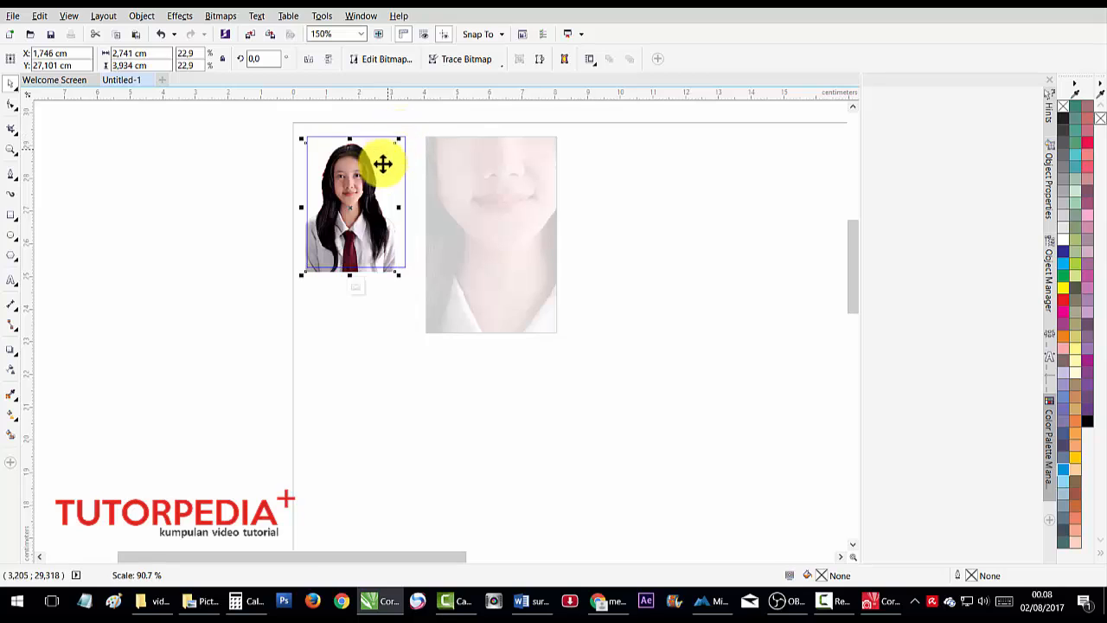
{"action": "left_click_drag", "start_coordinate": [371, 182], "coordinate": [371, 185]}
{"action": "left_click_drag", "start_coordinate": [397, 143], "coordinate": [415, 134]}
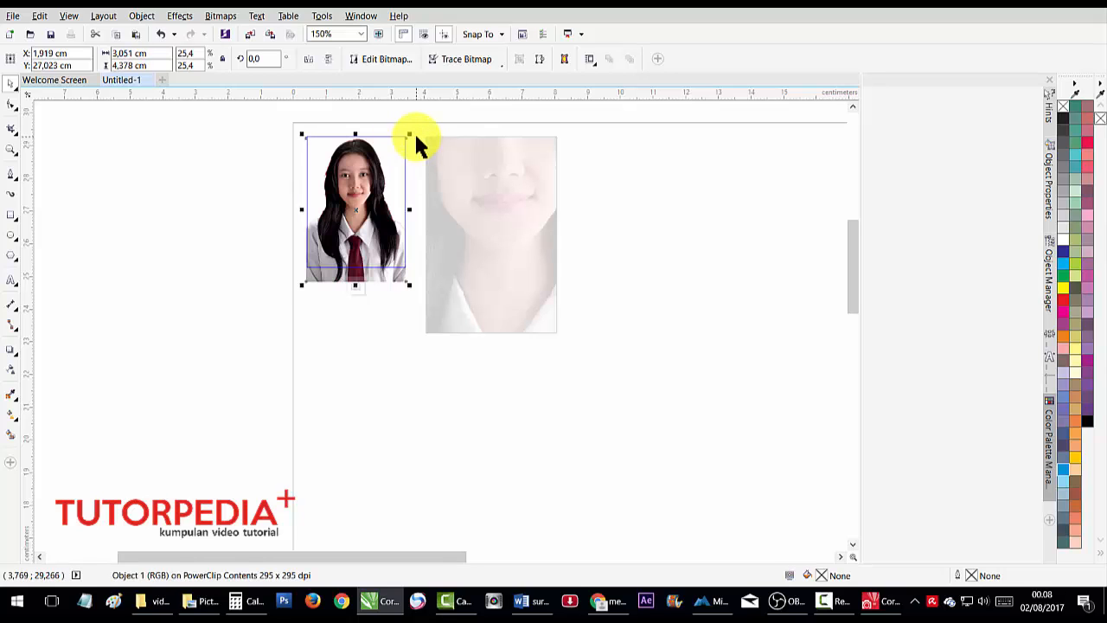
{"action": "left_click", "coordinate": [353, 286]}
Step: Edit the 4 × 6 cm frame's PowerClip, scale the girl to about 4.39 × 6.29 cm to fill the frame, and finish editing
{"action": "left_click", "coordinate": [474, 225]}
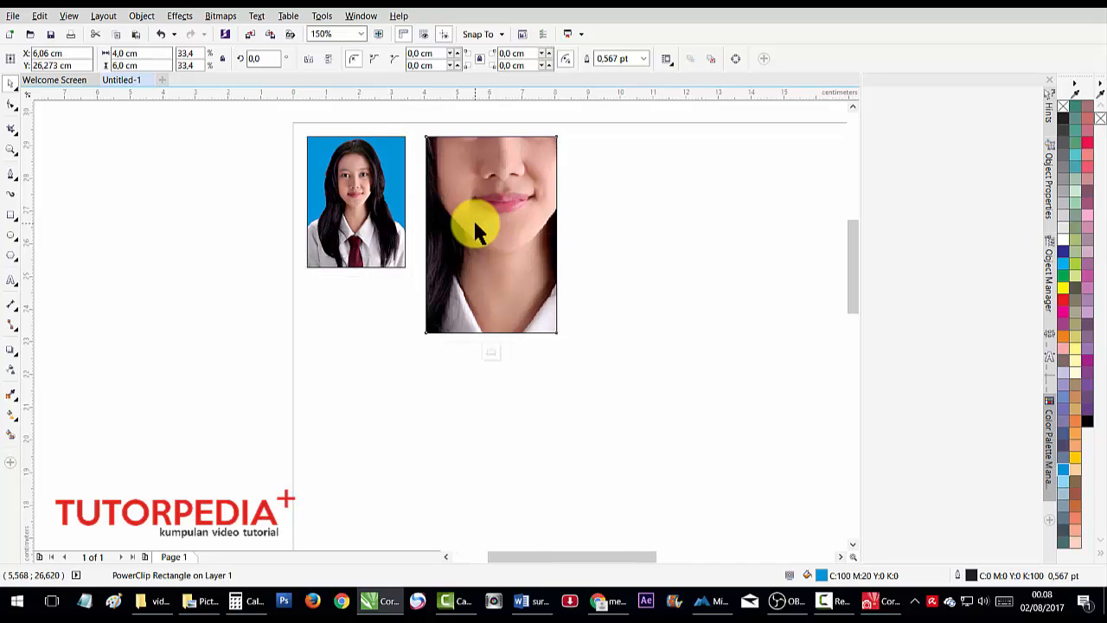
{"action": "double_click", "coordinate": [475, 223]}
{"action": "scroll", "coordinate": [519, 257], "scroll_direction": "down", "scroll_amount": 1}
{"action": "left_click_drag", "start_coordinate": [612, 118], "coordinate": [552, 170]}
{"action": "left_click_drag", "start_coordinate": [509, 237], "coordinate": [506, 233]}
{"action": "left_click_drag", "start_coordinate": [550, 314], "coordinate": [536, 303]}
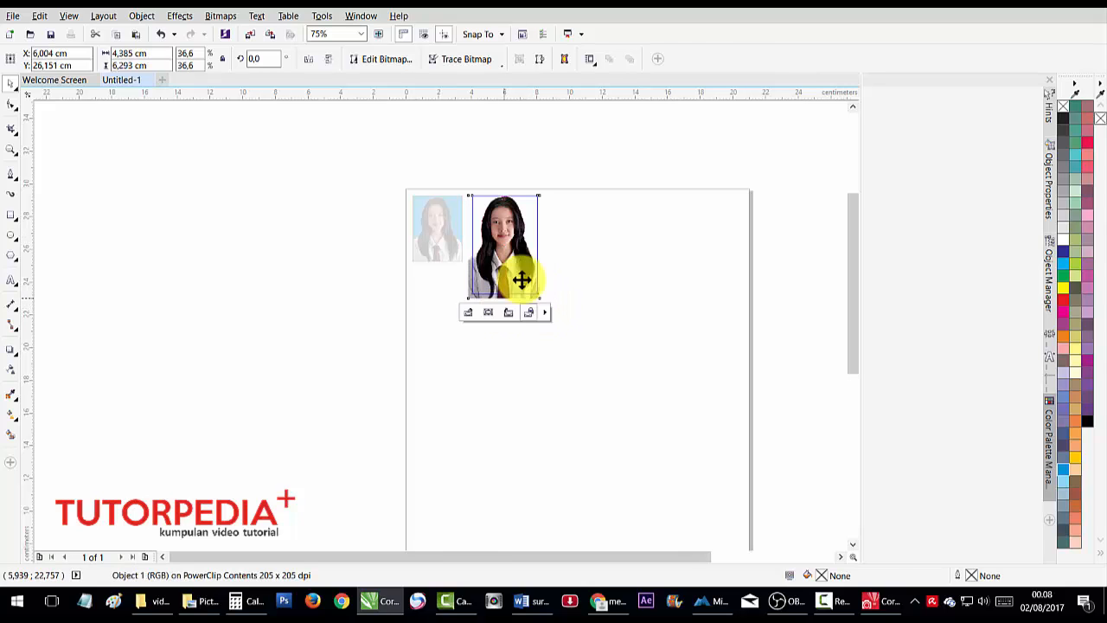
{"action": "left_click", "coordinate": [538, 185], "text": "ctrl"}
{"action": "left_click", "coordinate": [512, 163]}
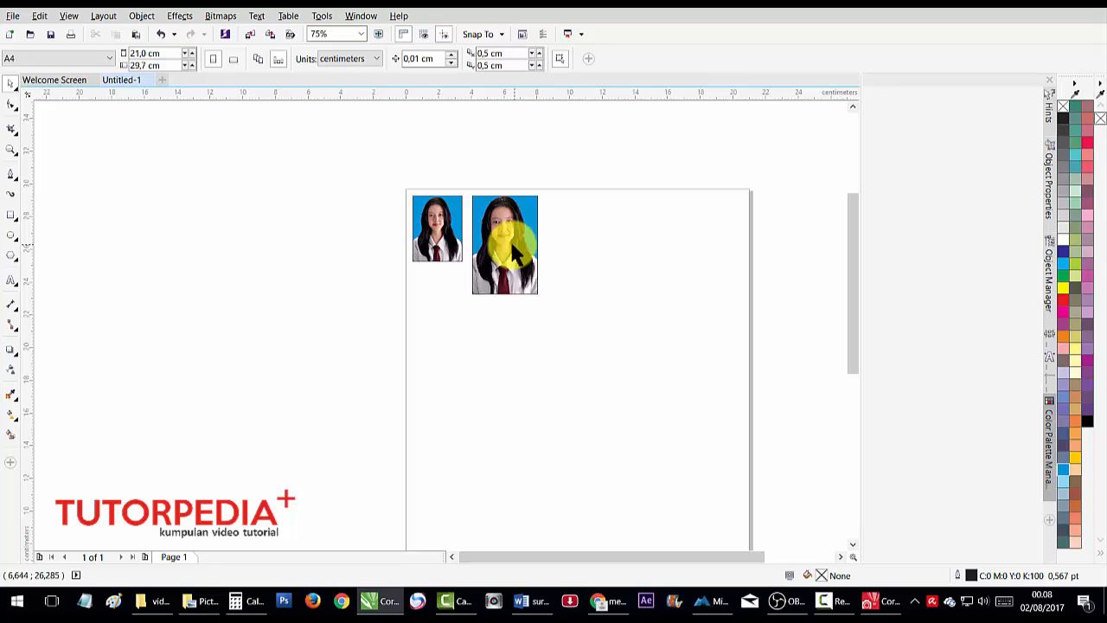
Step: Delete the original red-background portrait lying beside the page
{"action": "key", "text": "F4"}
{"action": "left_click", "coordinate": [674, 254]}
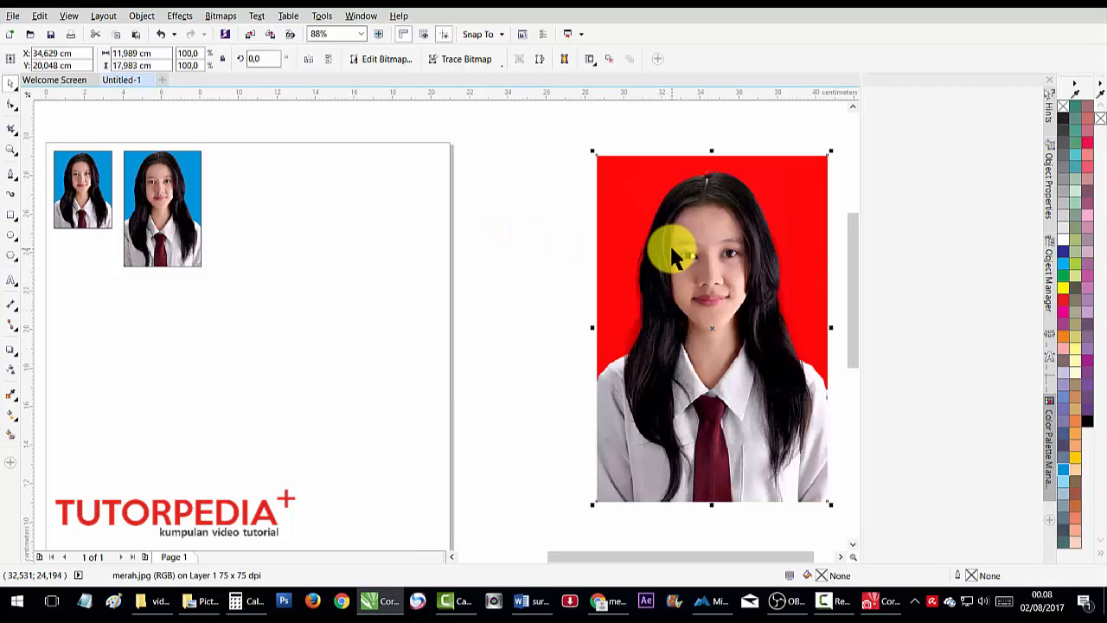
{"action": "key", "text": "Delete"}
{"action": "key", "text": "F4"}
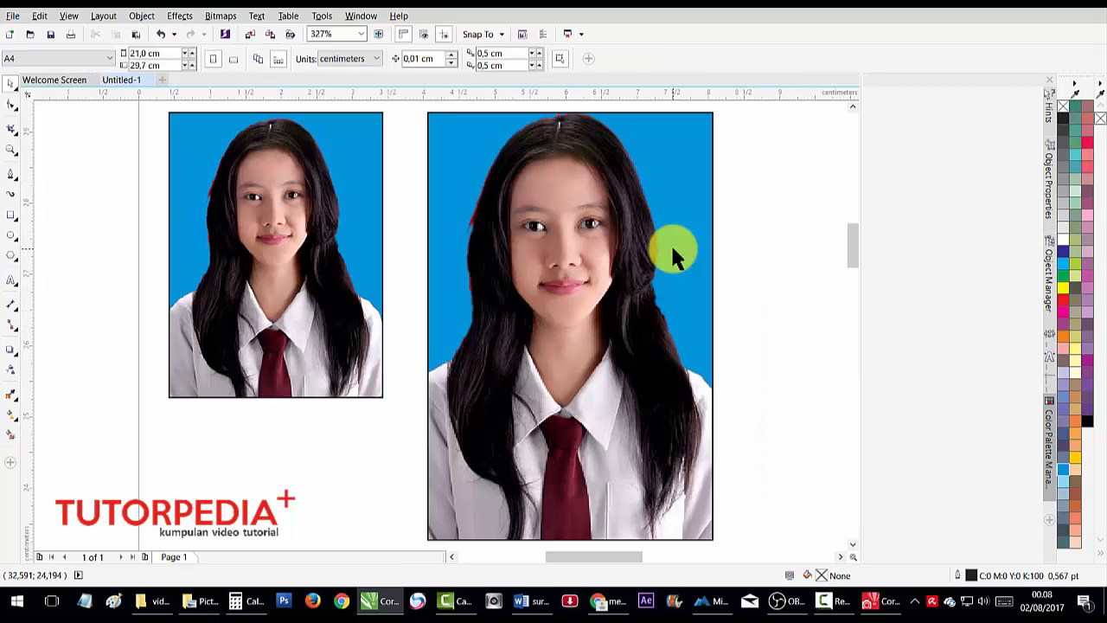
Step: Fill the background of the 4 × 6 cm photo frame with red
{"action": "left_click", "coordinate": [570, 207]}
{"action": "scroll", "coordinate": [568, 206], "scroll_direction": "down", "scroll_amount": 2}
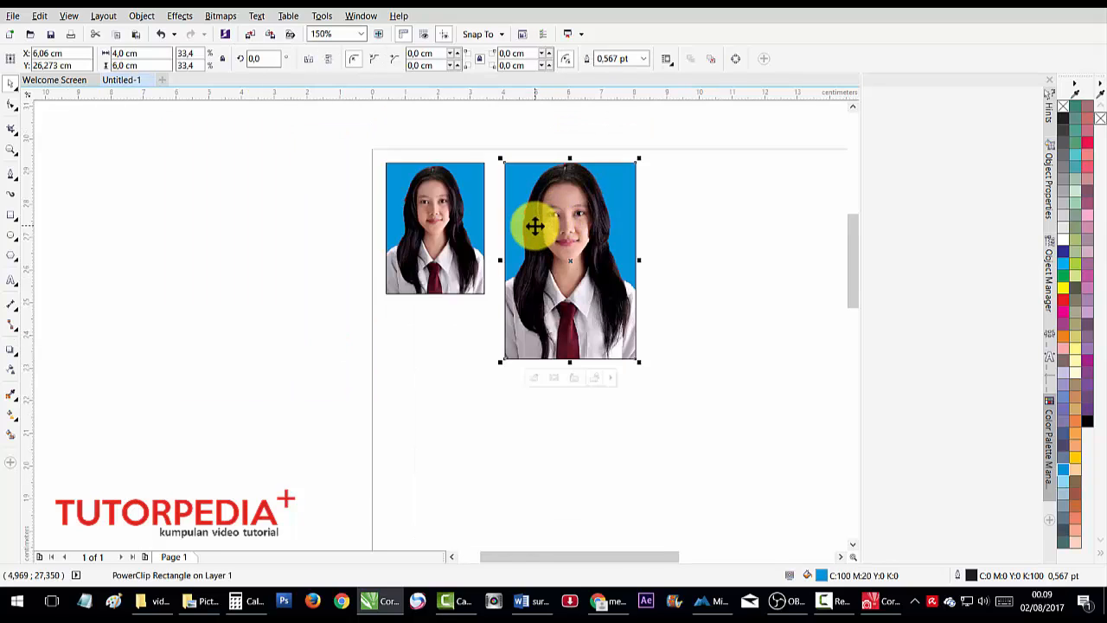
{"action": "scroll", "coordinate": [530, 217], "scroll_direction": "up", "scroll_amount": 2}
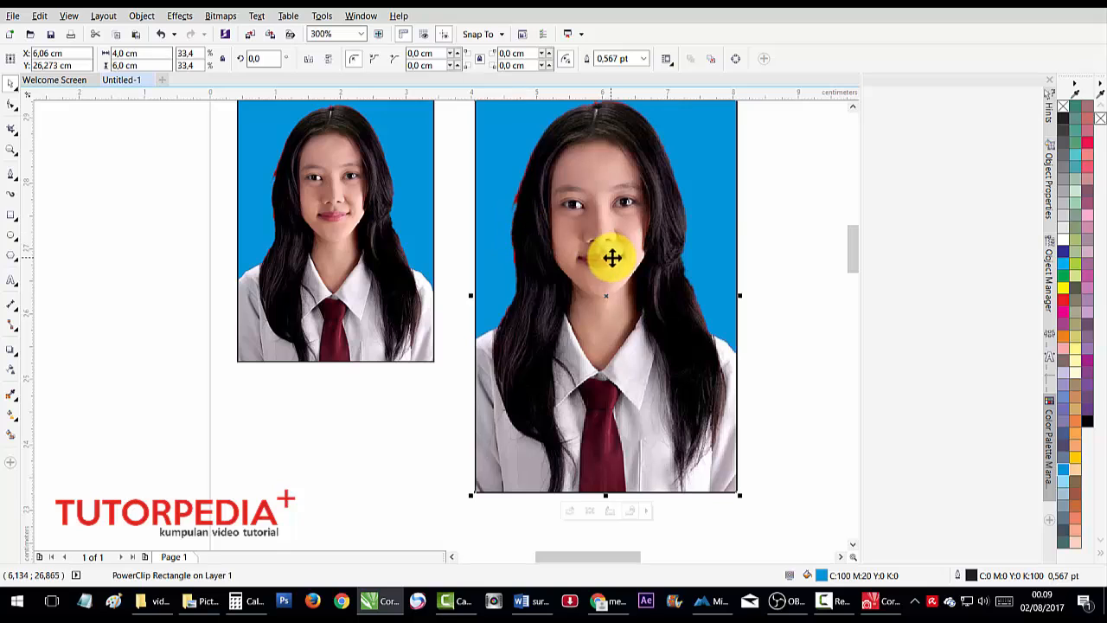
{"action": "scroll", "coordinate": [769, 104], "scroll_direction": "up", "scroll_amount": 1}
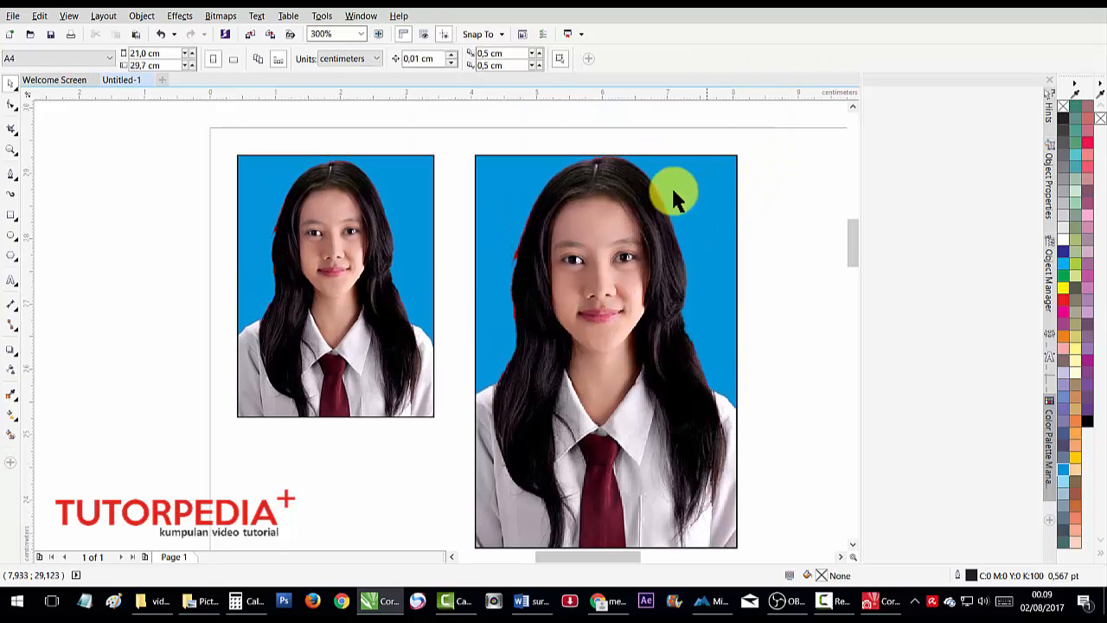
{"action": "left_click", "coordinate": [1063, 299]}
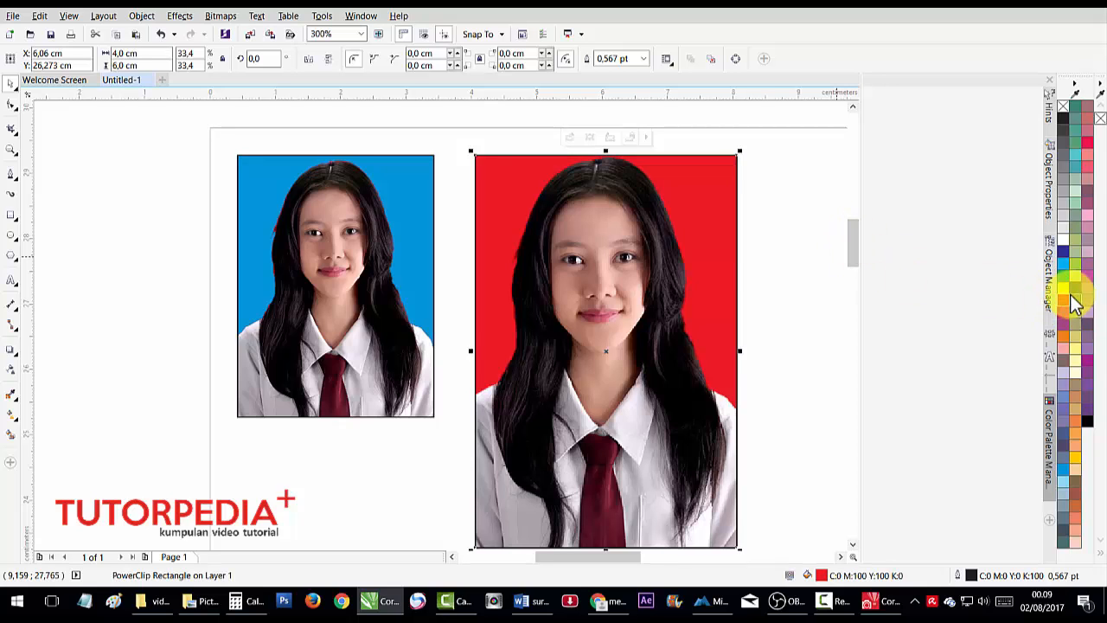
Step: Try other background fills such as yellow, grey, black and cyan on the 4 × 6 cm frame, return it to red, and deselect it
{"action": "left_click", "coordinate": [1069, 291]}
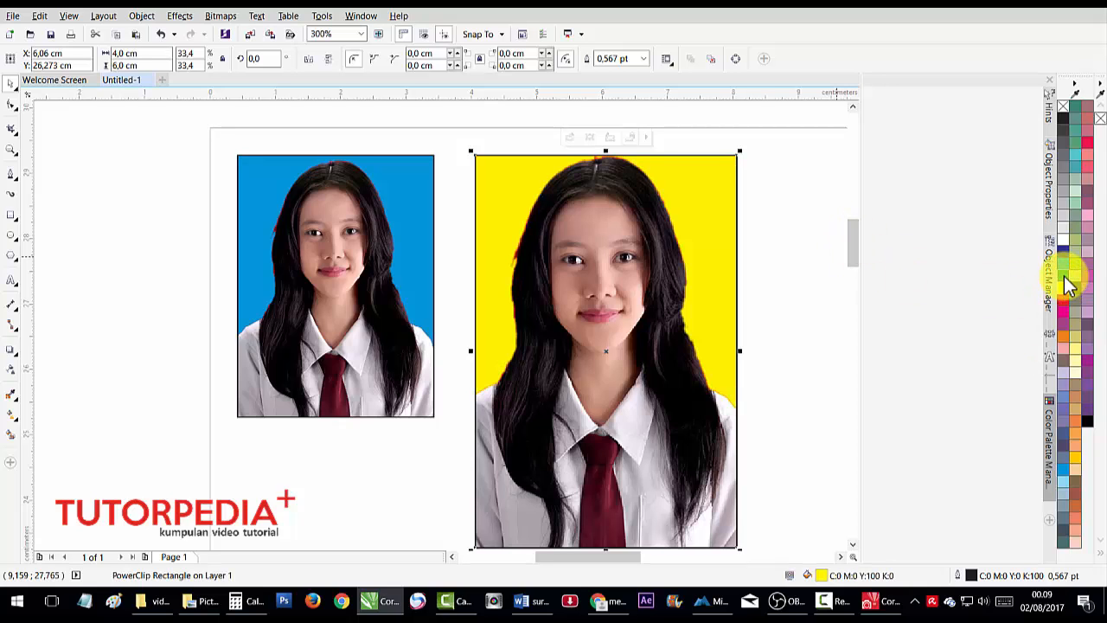
{"action": "left_click", "coordinate": [1067, 277]}
{"action": "left_click", "coordinate": [1063, 262]}
{"action": "left_click", "coordinate": [1064, 251]}
{"action": "left_click", "coordinate": [1064, 208]}
{"action": "left_click", "coordinate": [1065, 170]}
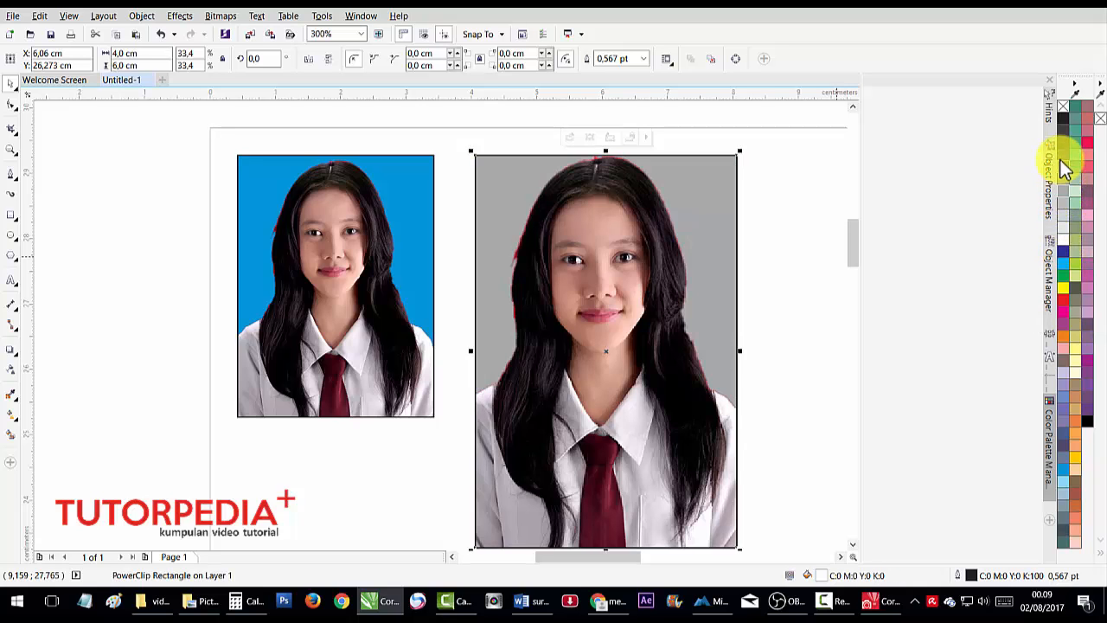
{"action": "left_click", "coordinate": [1063, 119]}
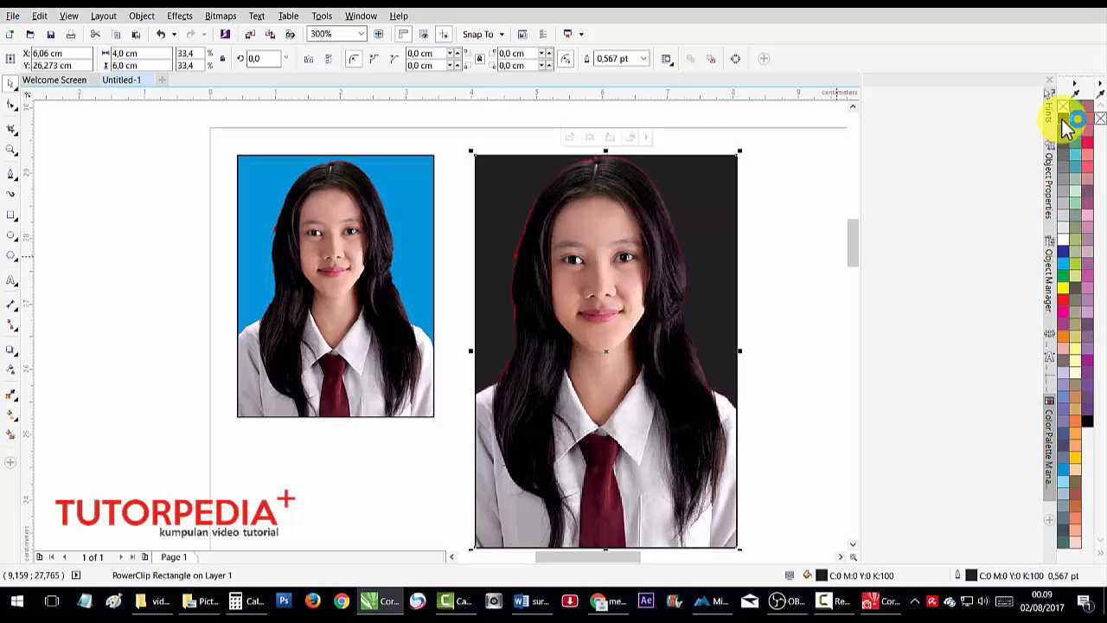
{"action": "left_click", "coordinate": [1065, 273]}
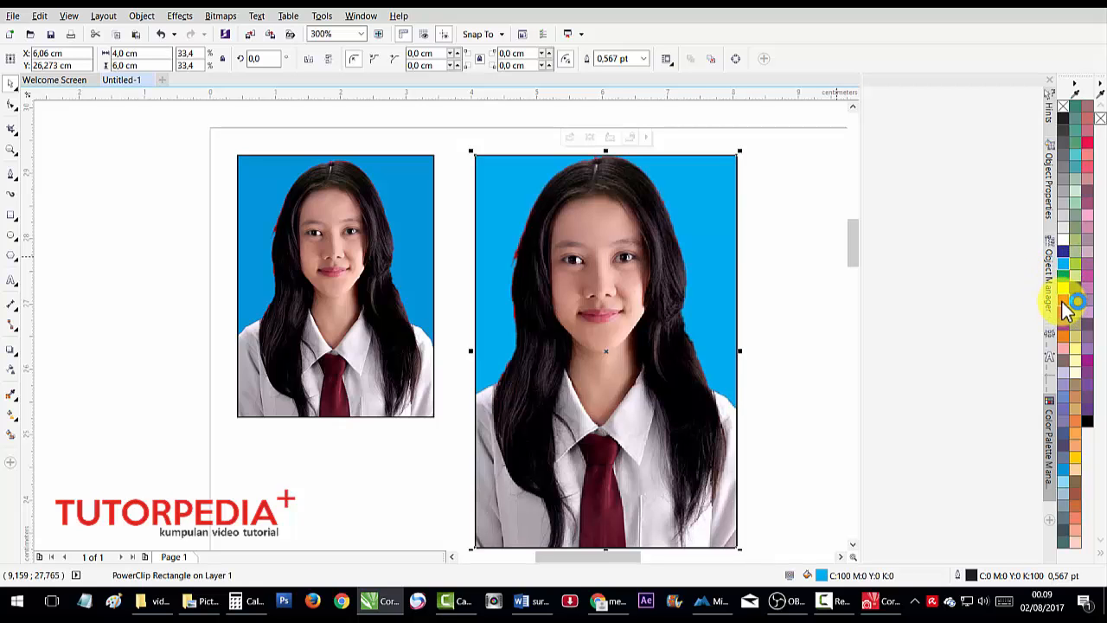
{"action": "left_click", "coordinate": [1064, 301]}
{"action": "key", "text": "Escape"}
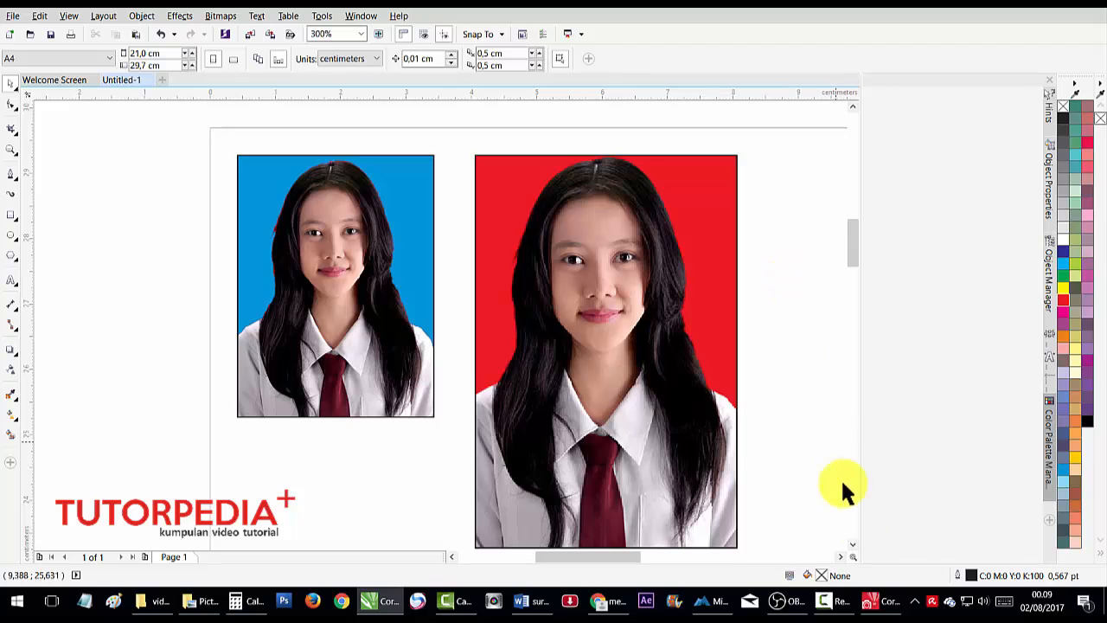
Step: Switch to Corel PHOTO-PAINT and restore the cut-out girl in merah.jpg
{"action": "left_click", "coordinate": [883, 600]}
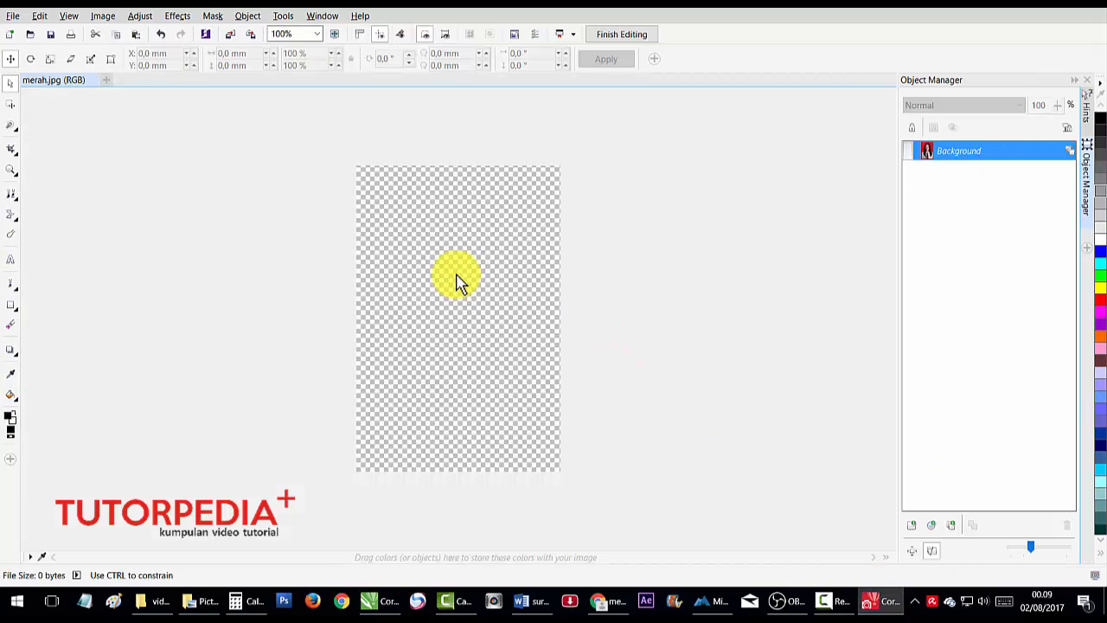
{"action": "key", "text": "ctrl+v"}
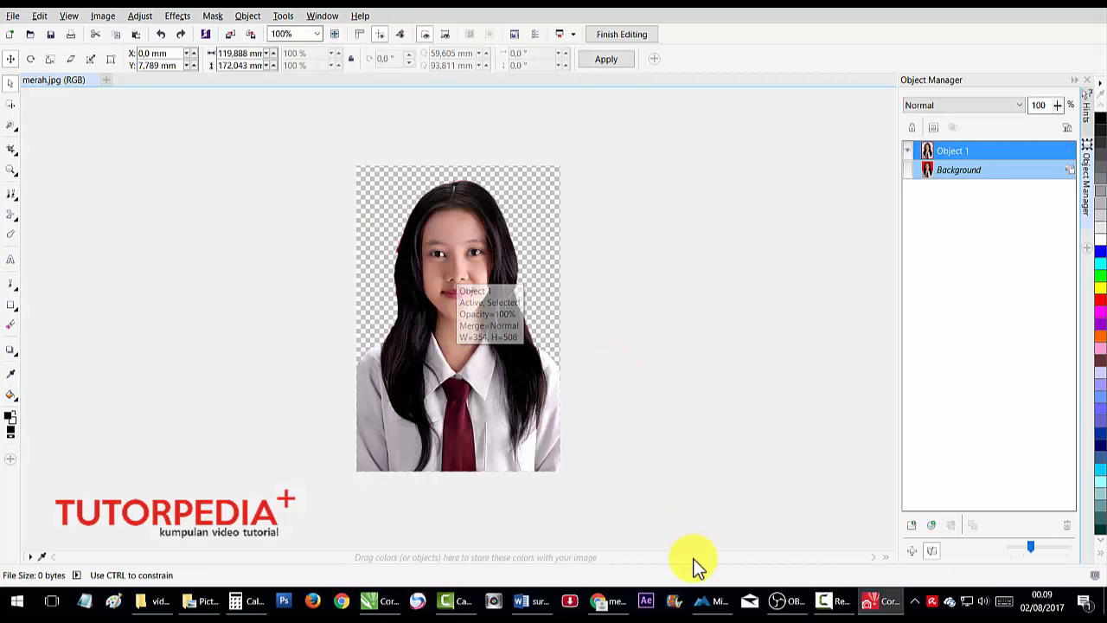
Step: Compare the blue and red ID photos in CorelDRAW with the cut-out girl in PHOTO-PAINT, examining the edges of her hair
{"action": "left_click", "coordinate": [378, 600]}
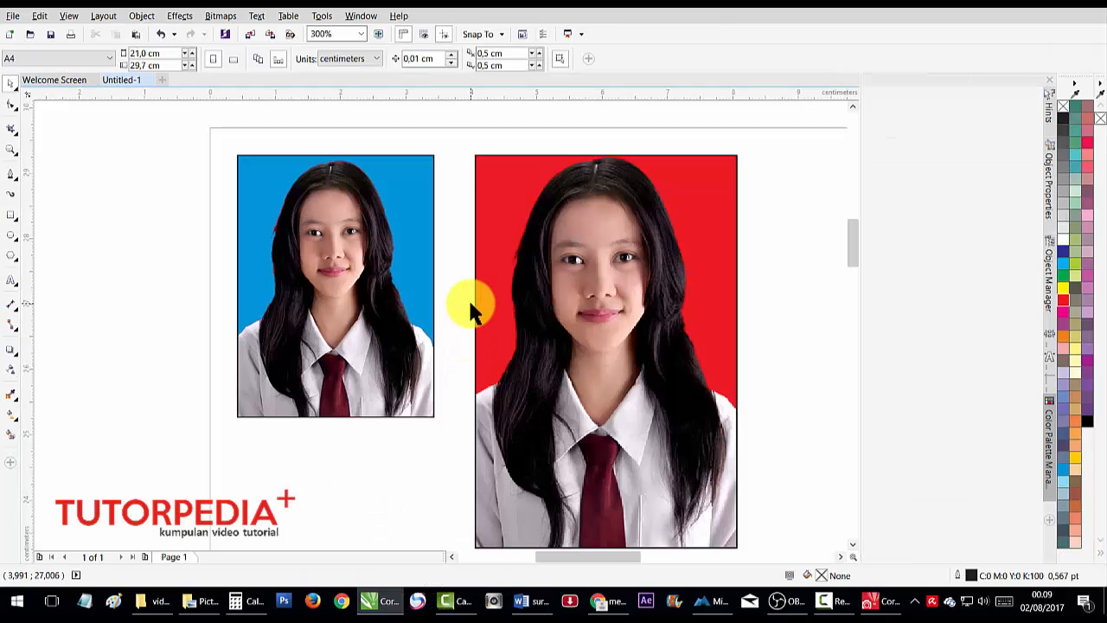
{"action": "left_click", "coordinate": [880, 599]}
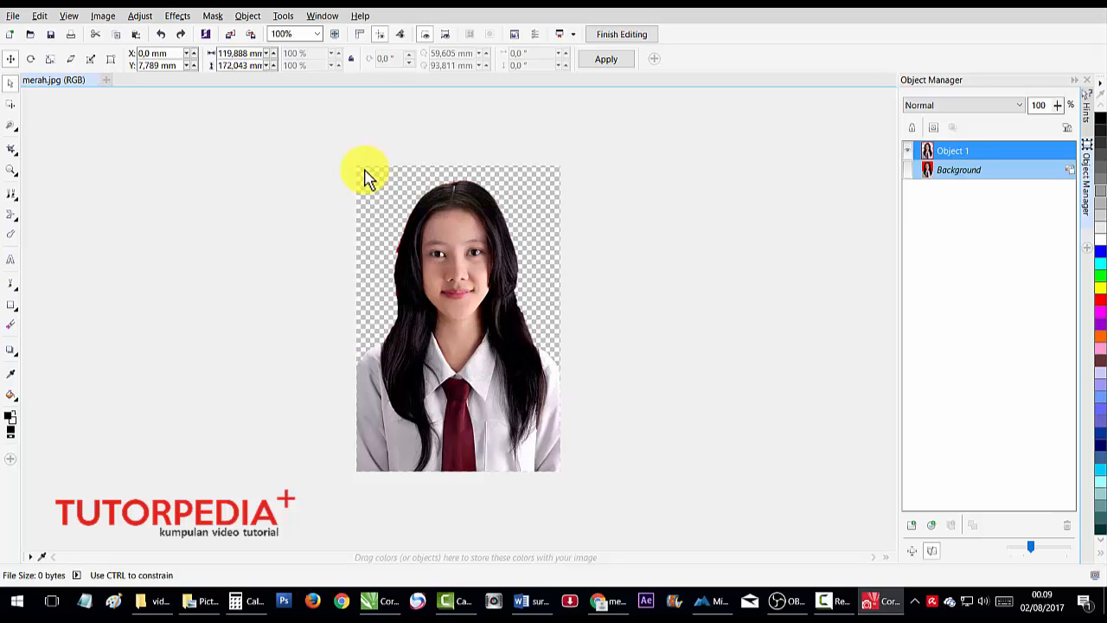
{"action": "left_click", "coordinate": [19, 254]}
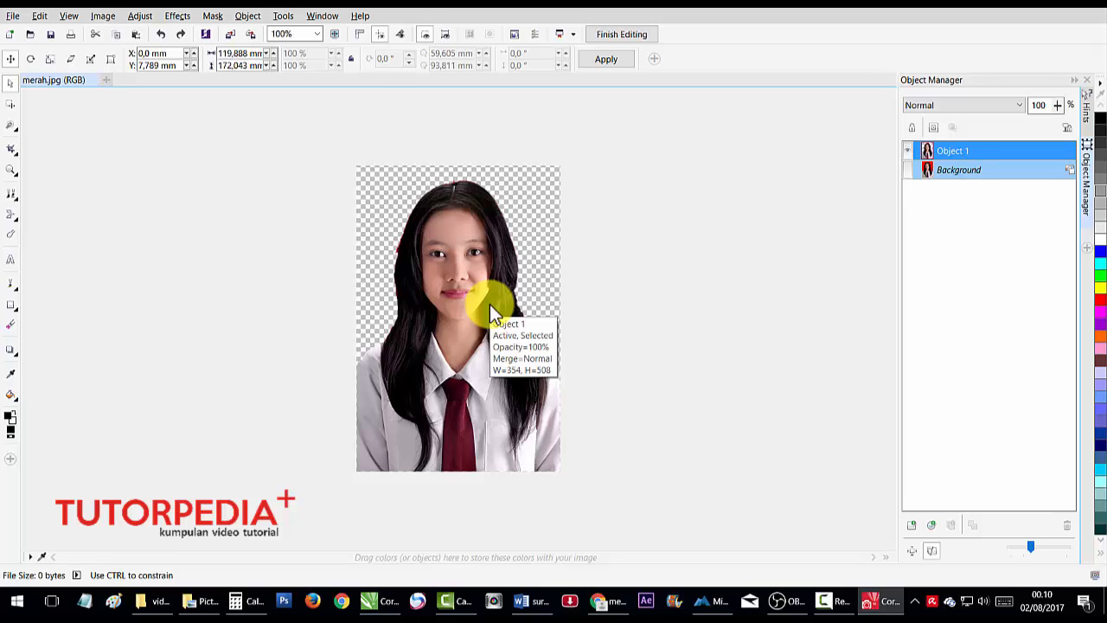
{"action": "scroll", "coordinate": [525, 315], "scroll_direction": "up", "scroll_amount": 1}
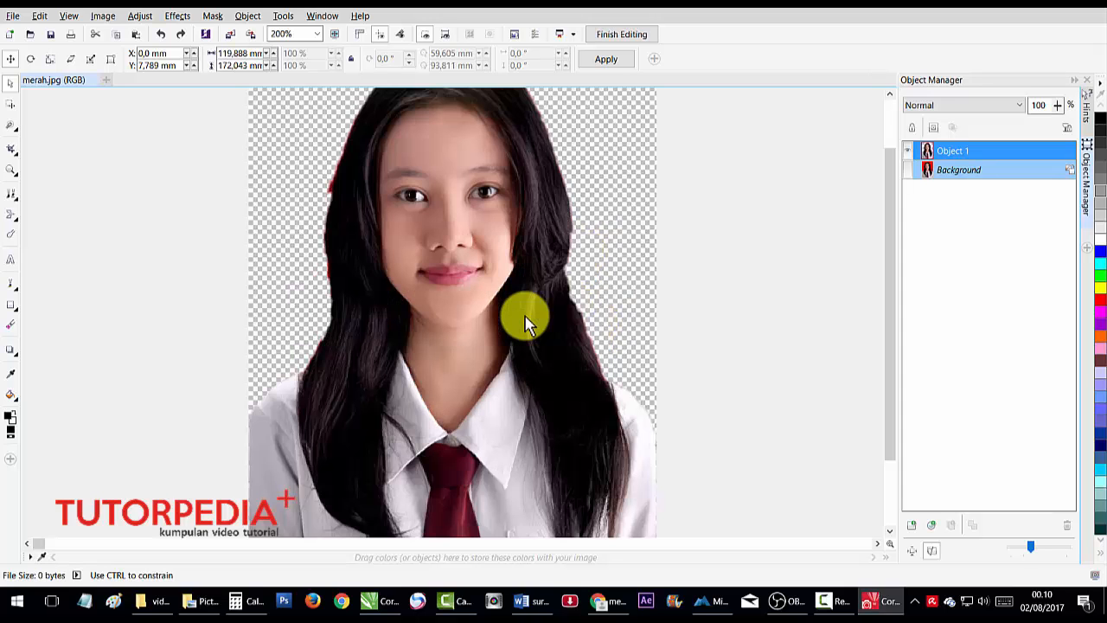
{"action": "scroll", "coordinate": [525, 320], "scroll_direction": "down", "scroll_amount": 1}
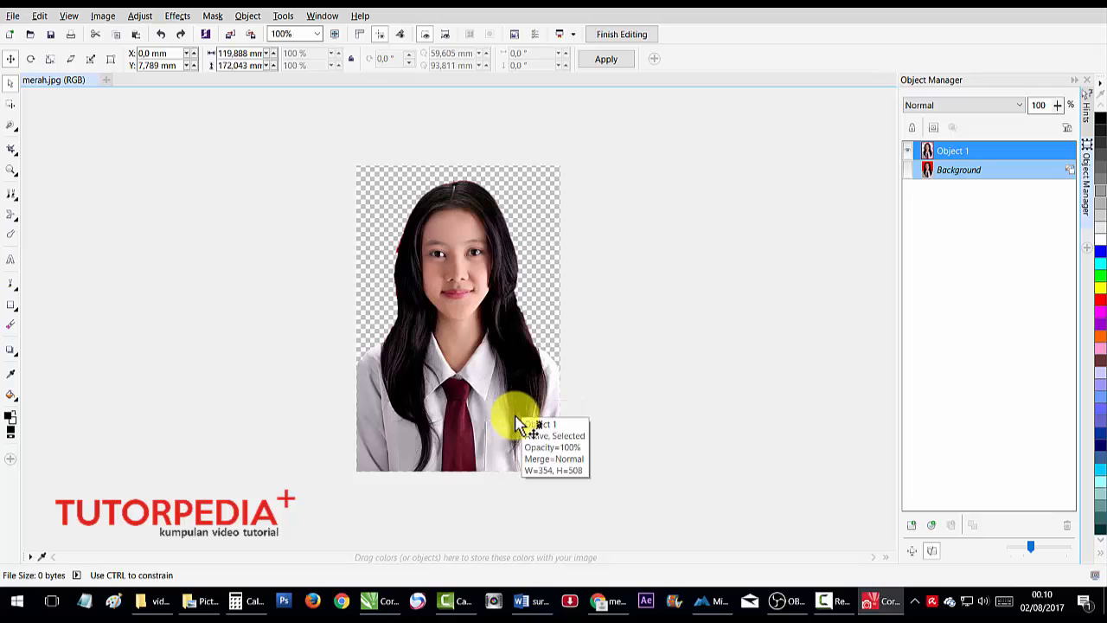
{"action": "left_click", "coordinate": [370, 598]}
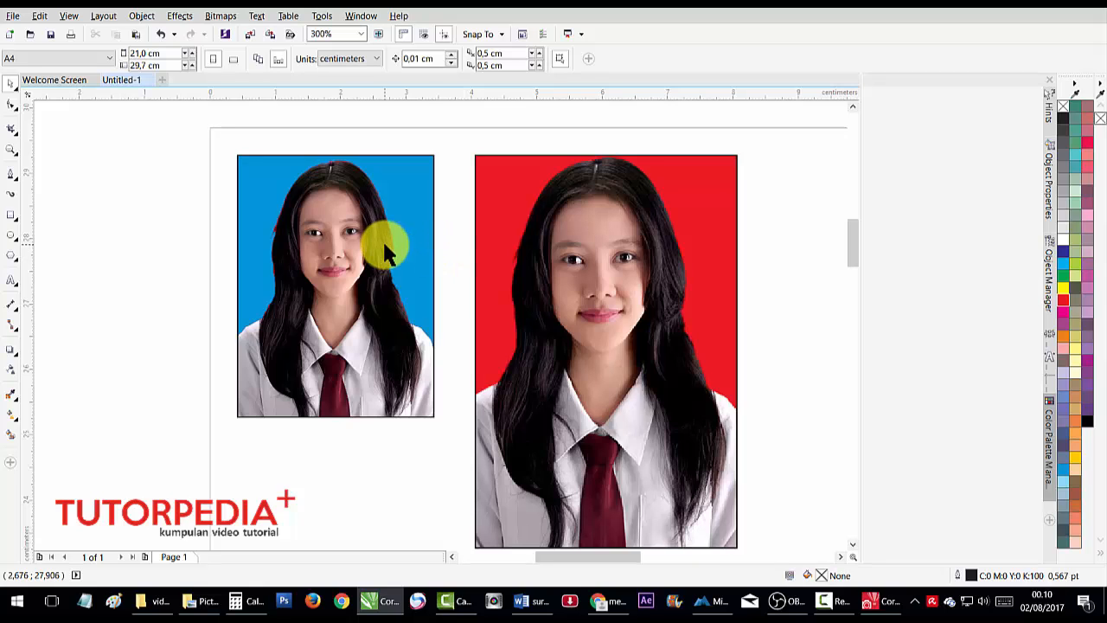
{"action": "left_click", "coordinate": [867, 603]}
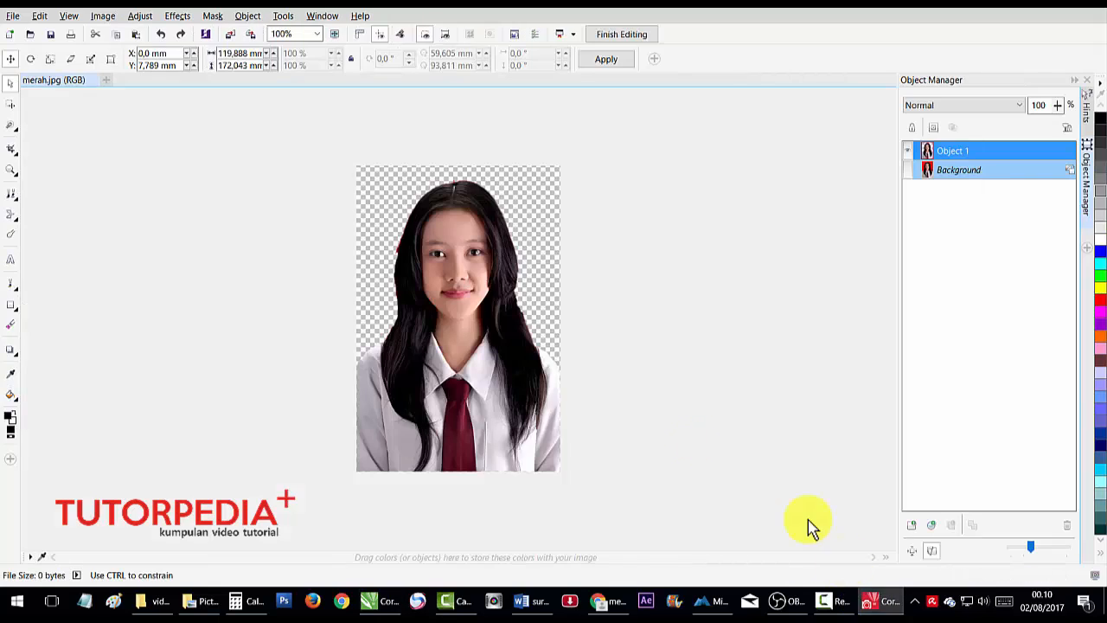
Step: Activate the Magnetic Mask tool for the cut-out girl in merah.jpg
{"action": "left_click", "coordinate": [12, 125]}
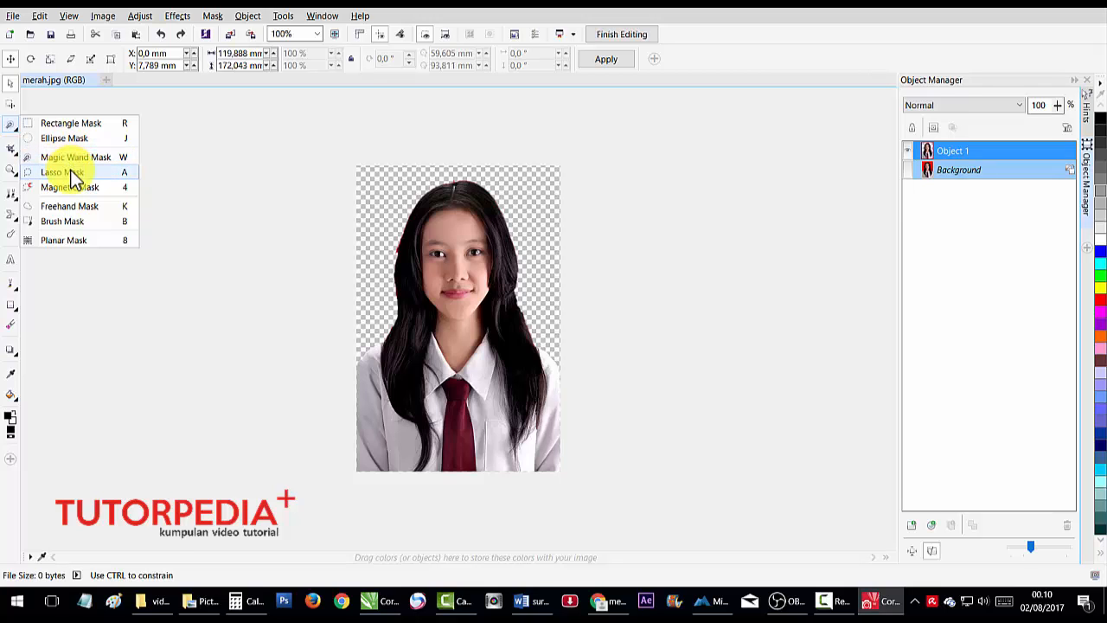
{"action": "left_click", "coordinate": [76, 220]}
{"action": "left_click", "coordinate": [78, 223]}
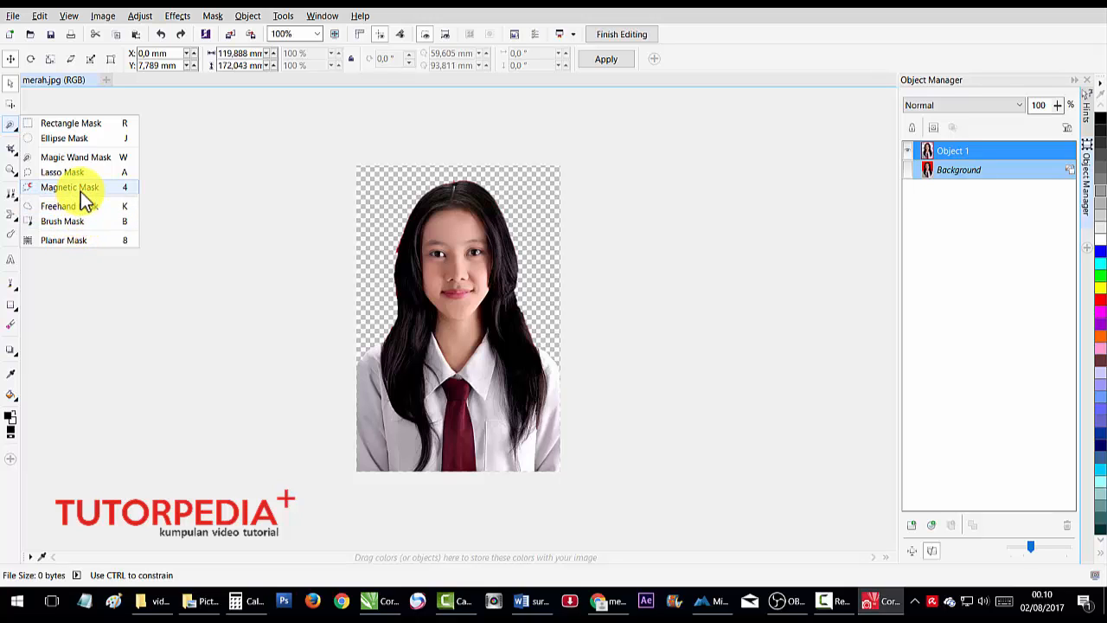
{"action": "left_click", "coordinate": [80, 191]}
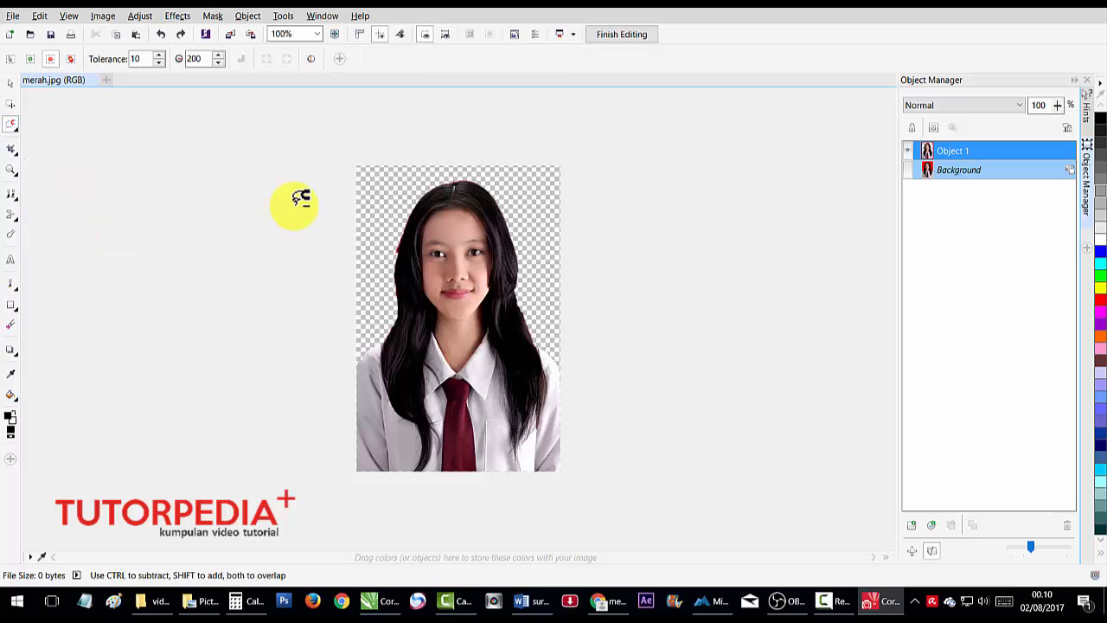